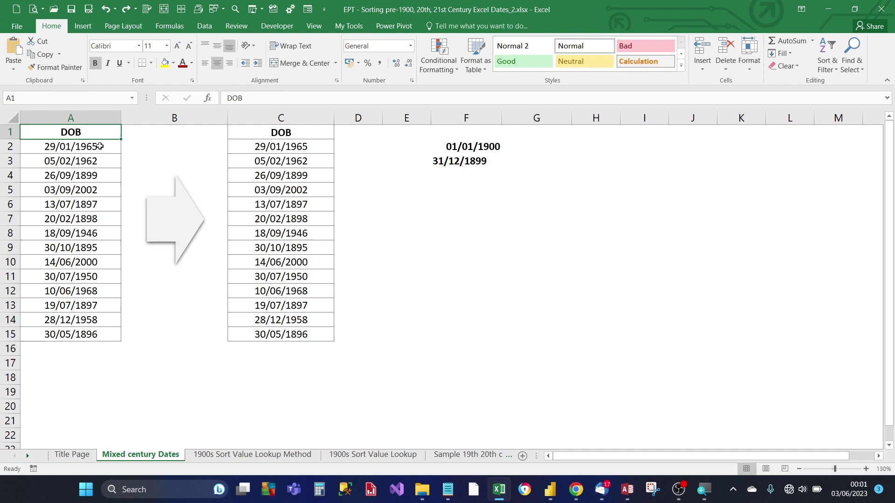
Step: Turn off the Center alignment for the whole of column C
click(285, 113)
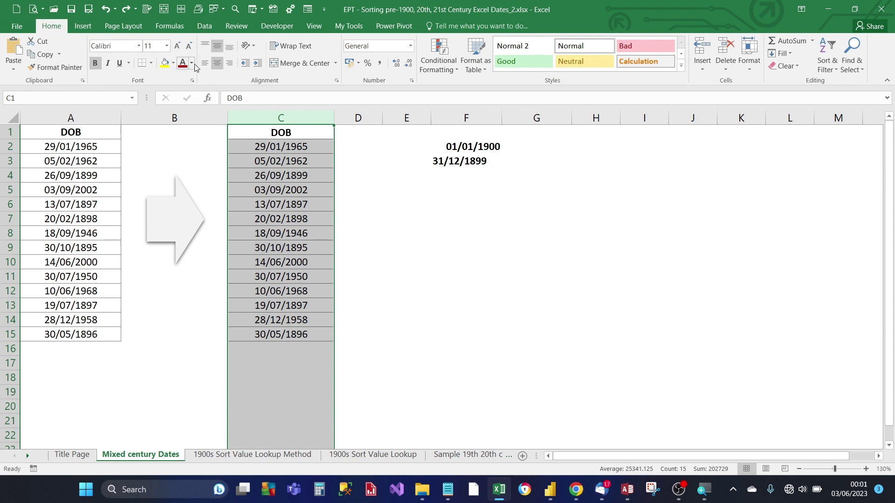
click(216, 68)
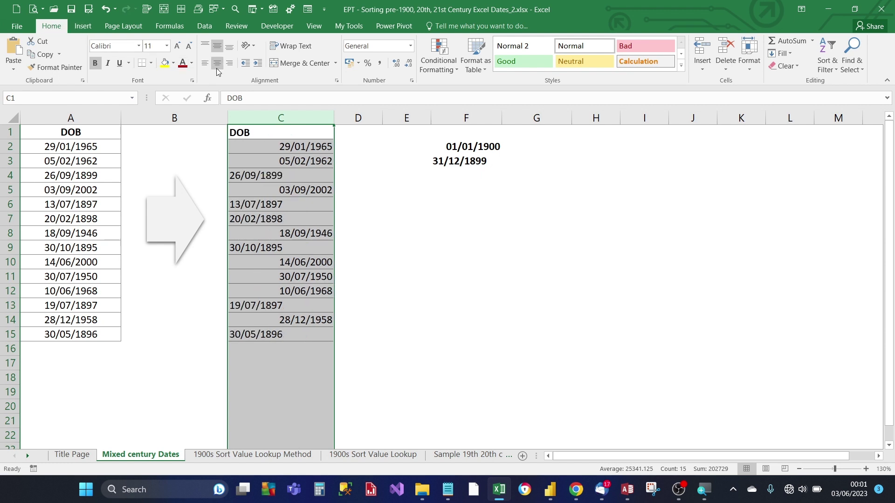
click(366, 148)
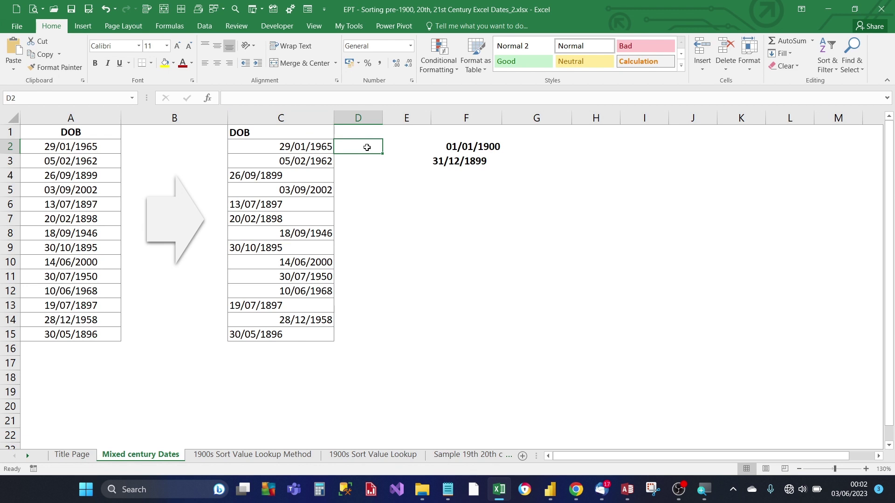
Step: Inspect C2, C3 and C4 to tell real dates from the 1899 text entry
click(314, 145)
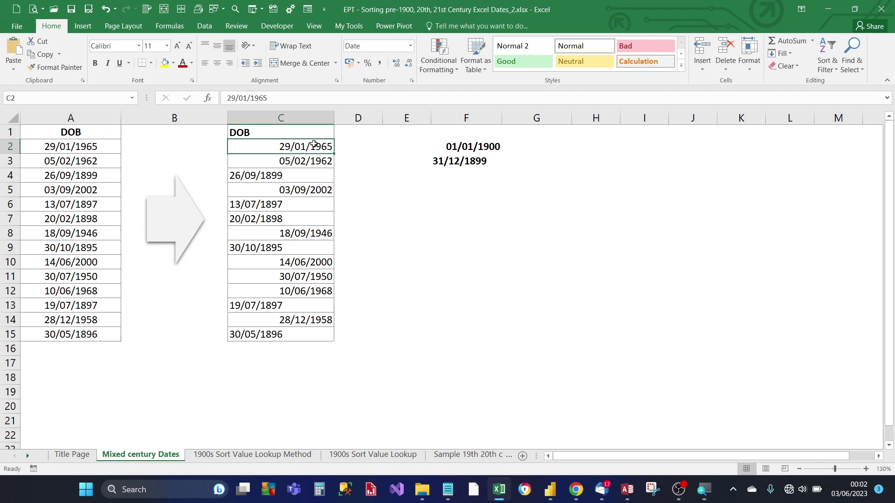
click(312, 159)
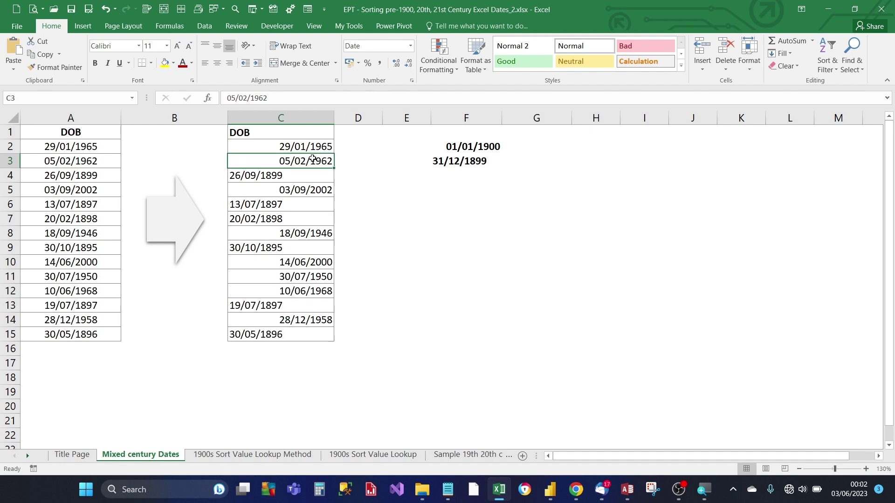
click(309, 177)
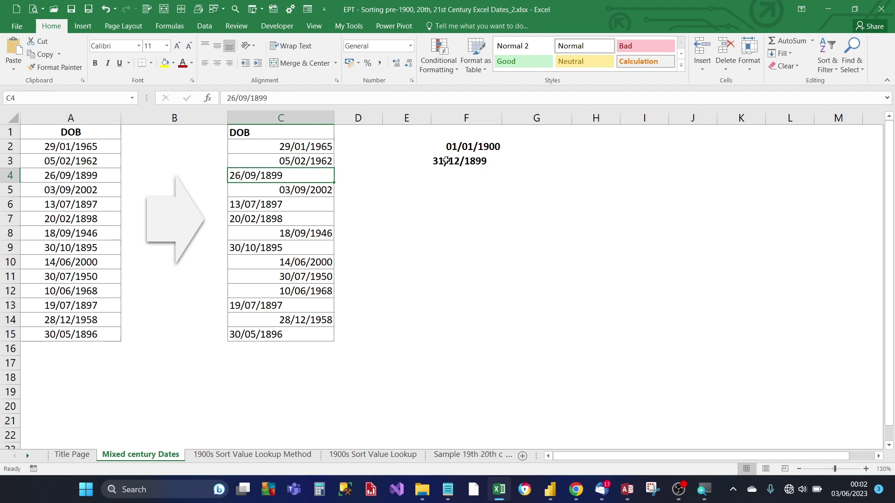
Step: Enter =VALUE(F2) in G2 to convert the 01/01/1900 test date to 1
click(458, 147)
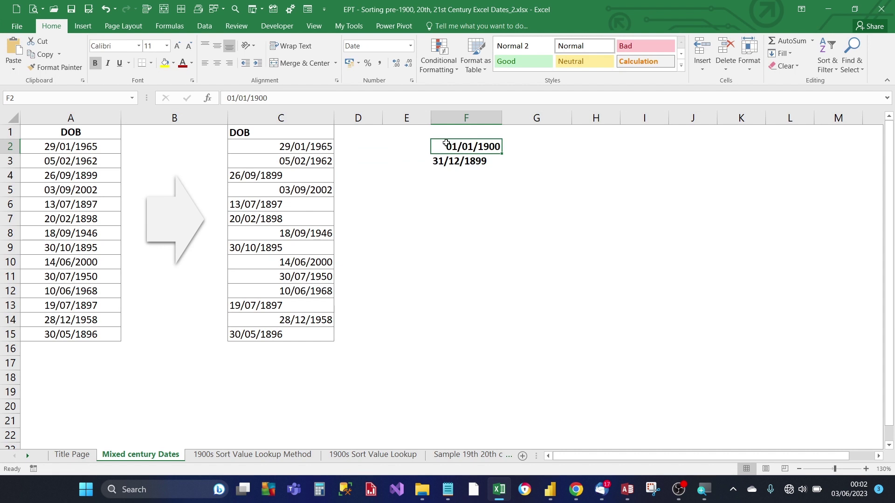
click(520, 148)
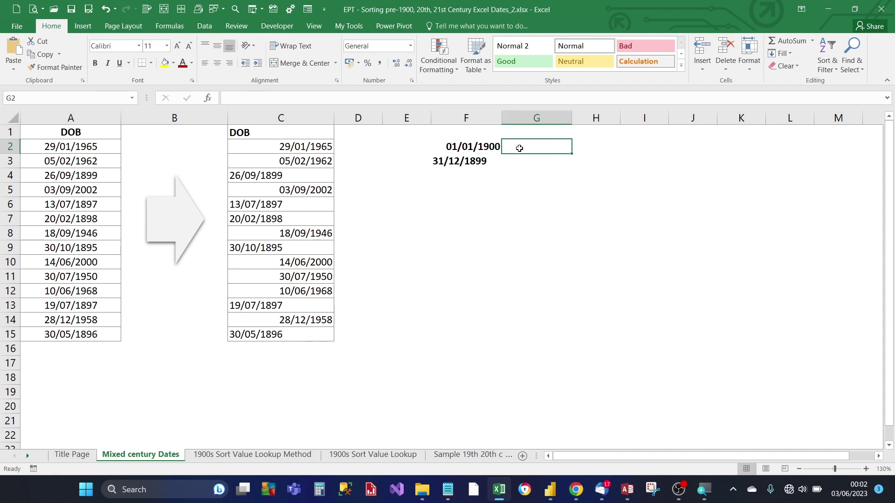
click(263, 98)
text(=VALUE(F2))
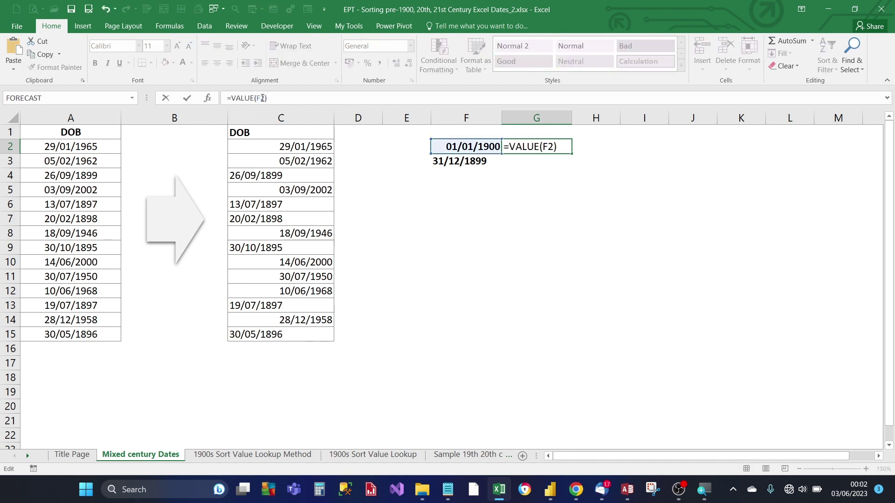
key(Return)
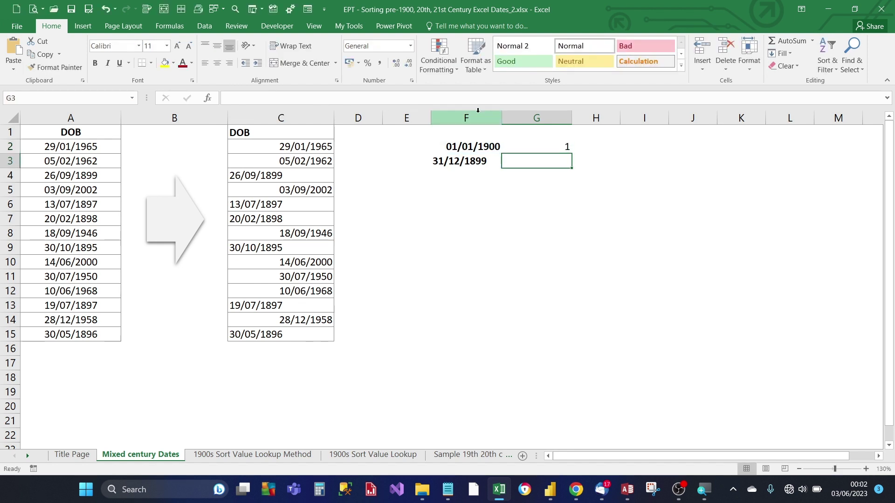
Step: Fill the formula down to G3 and inspect its #VALUE! error for 31/12/1899
click(530, 149)
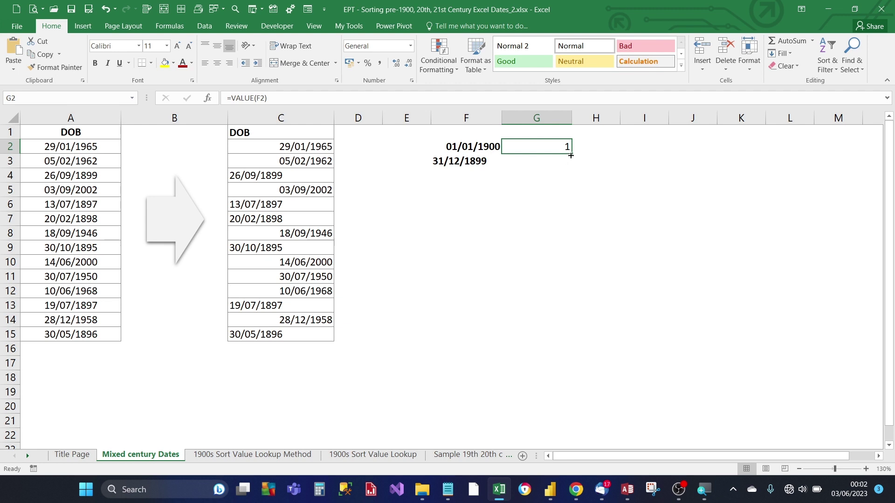
drag(570, 155, 566, 164)
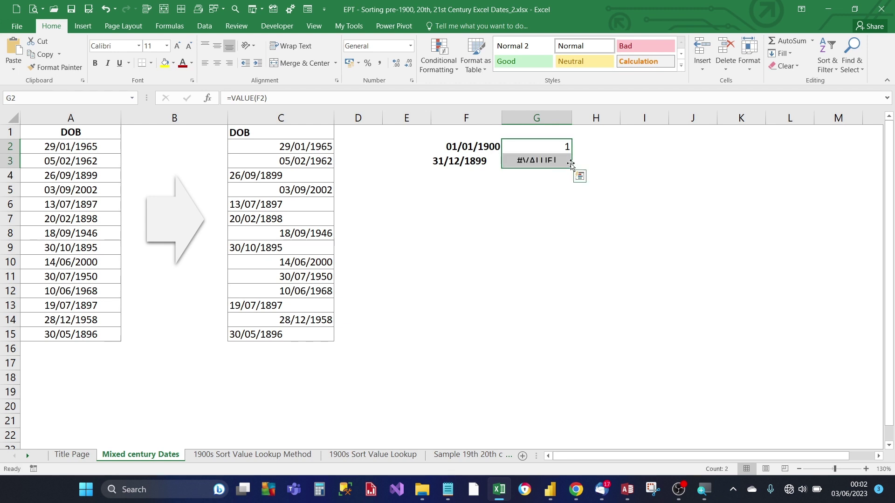
click(556, 160)
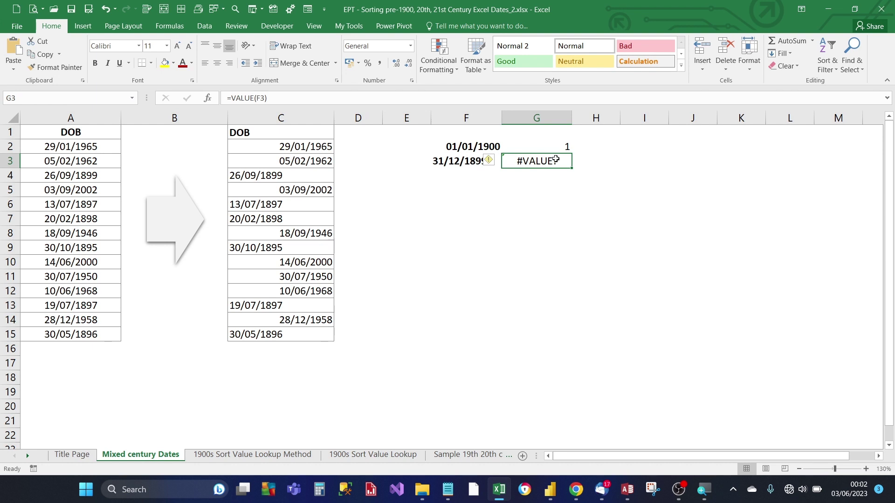
click(452, 161)
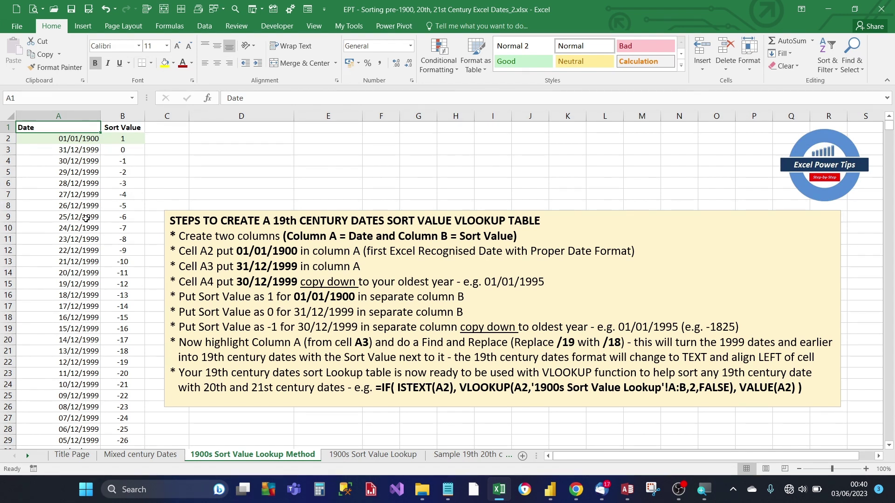
key(Down)
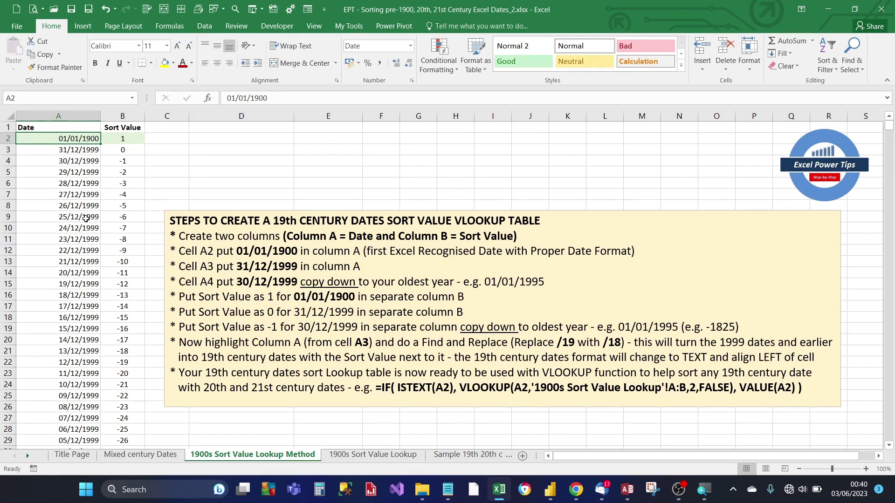
key(Down)
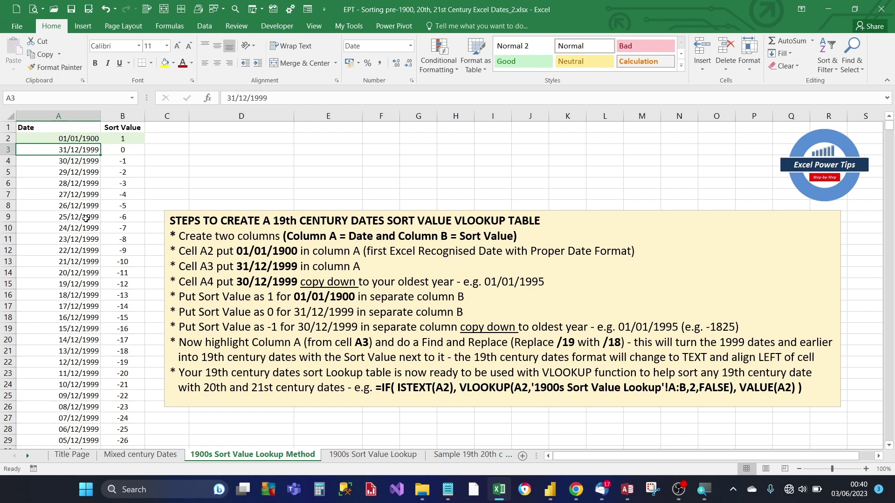
key(Down)
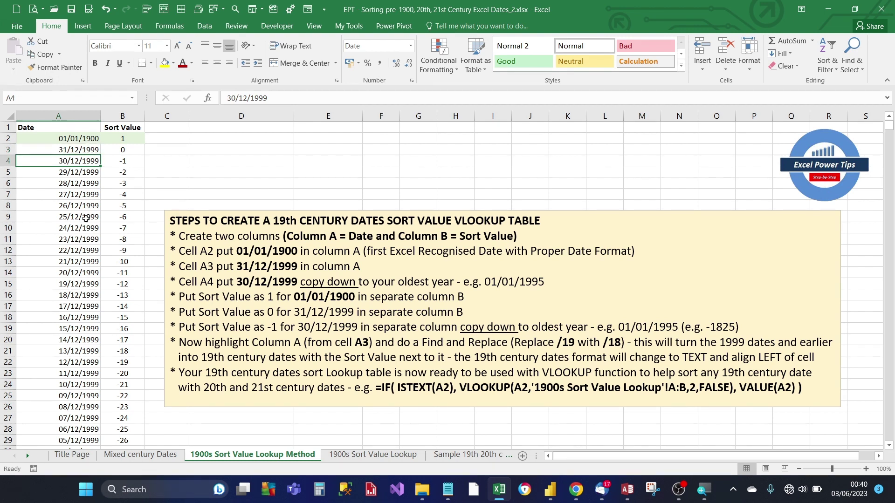
key(Up)
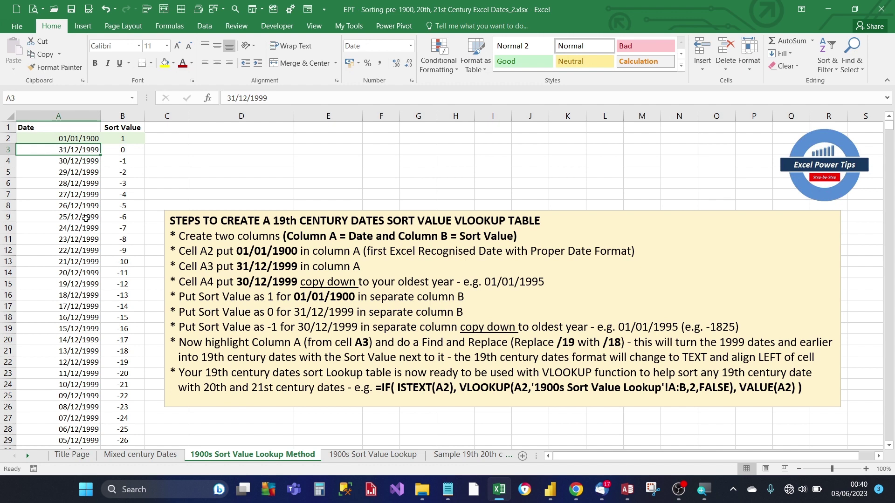
key(shift+Down)
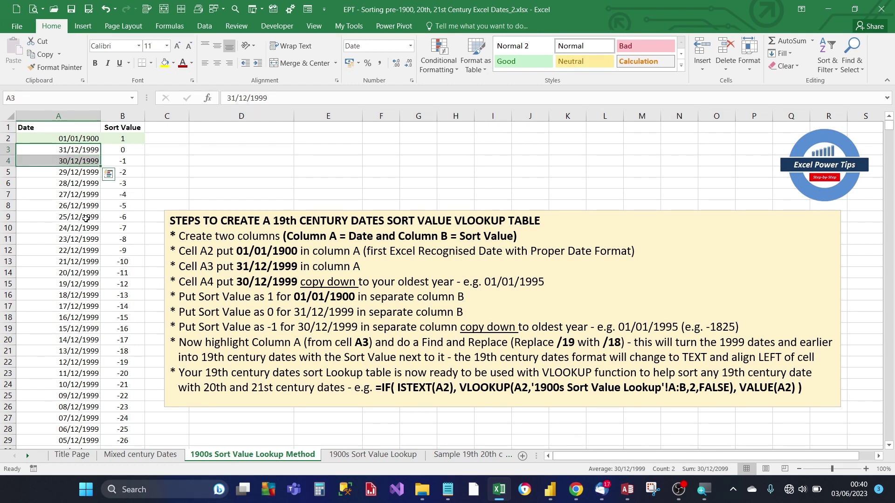
key(shift+Up)
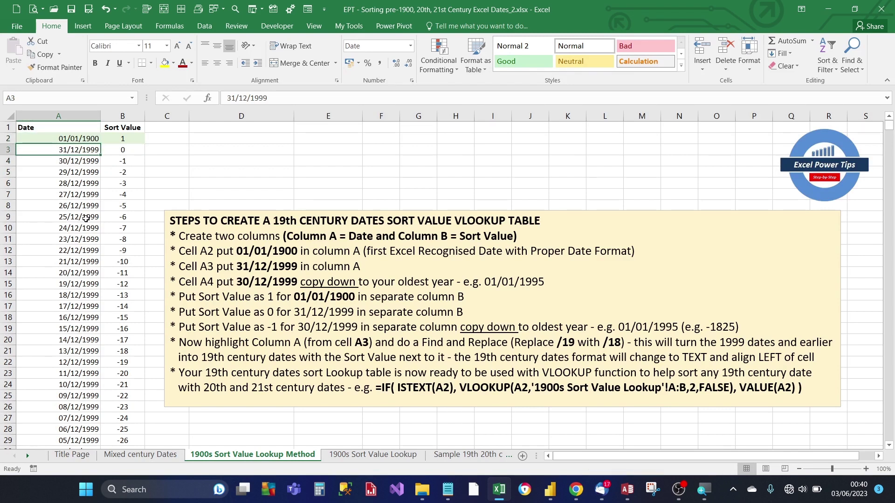
key(shift+Down)
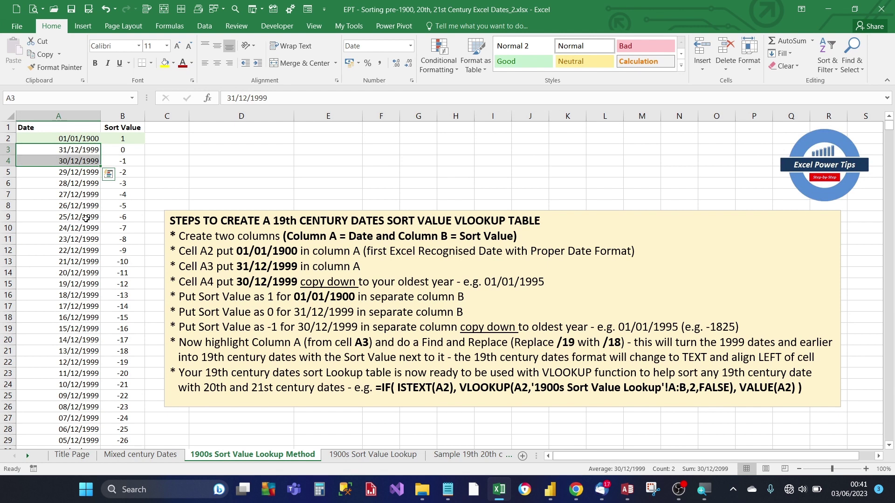
key(shift+Up)
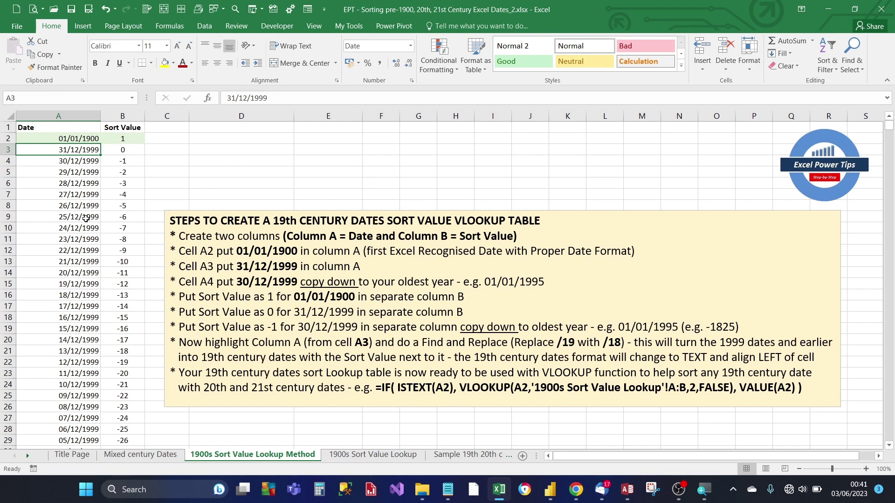
Step: Select the lookup dates in column A from A3 down to the last row
key(shift+Down)
key(shift+Down)
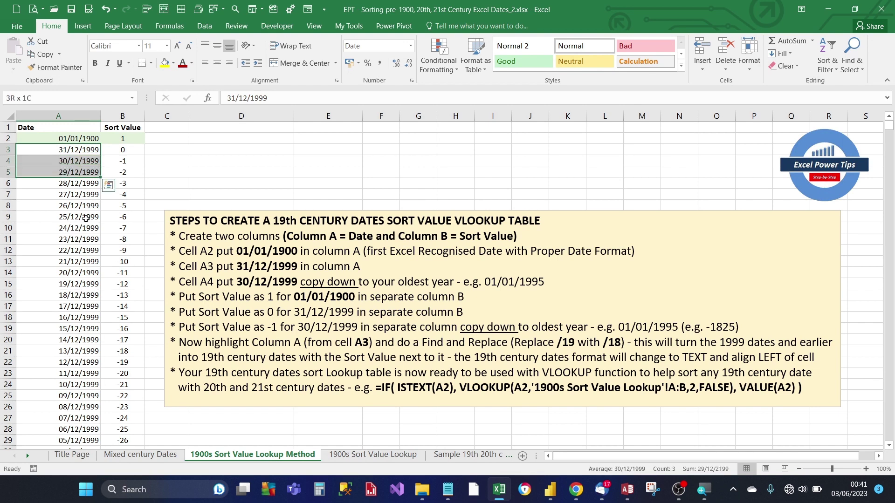
scroll(85, 219, down, 20)
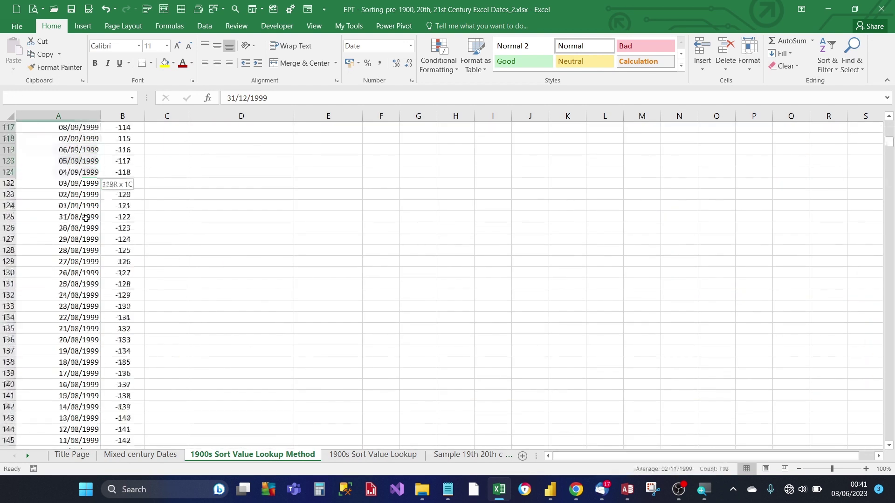
scroll(86, 219, down, 20)
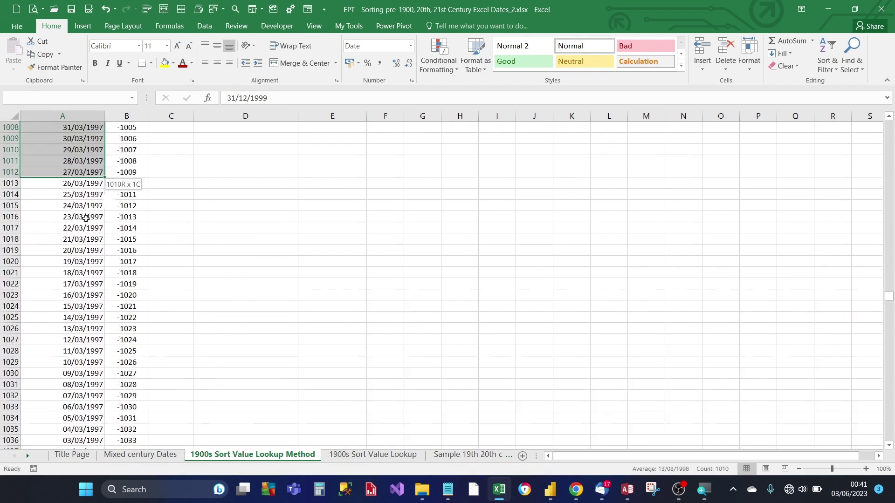
scroll(86, 218, down, 20)
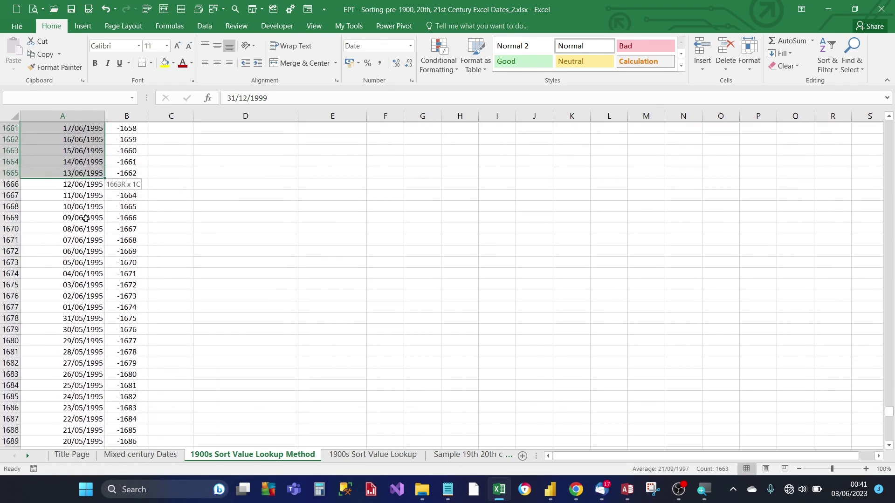
scroll(86, 218, down, 15)
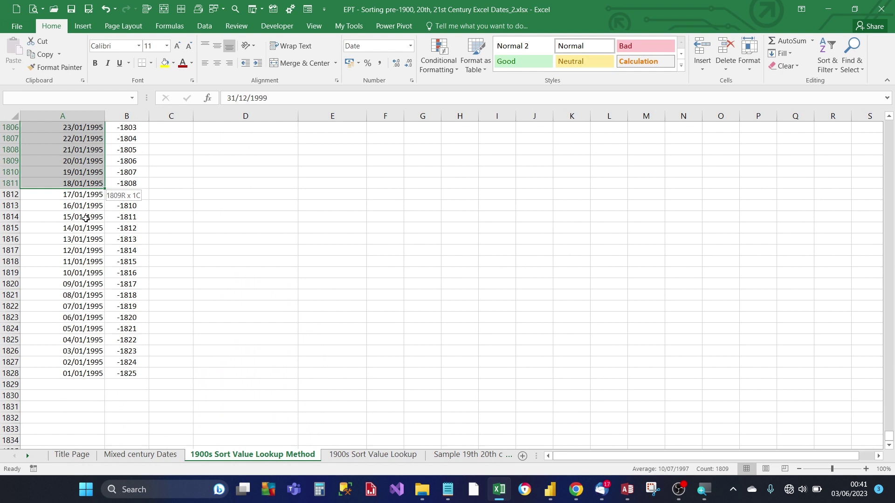
key(ctrl+shift+Down)
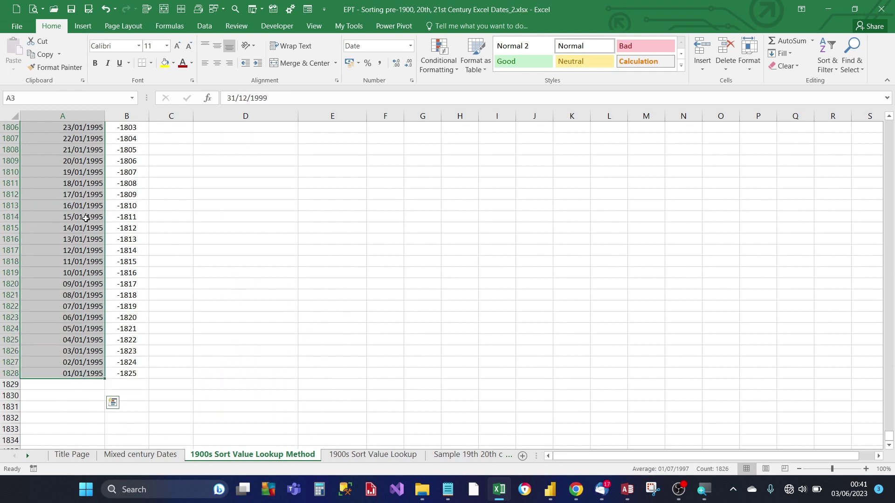
Step: Replace all /19 with /18 in the selection, then return to the top
key(ctrl+f)
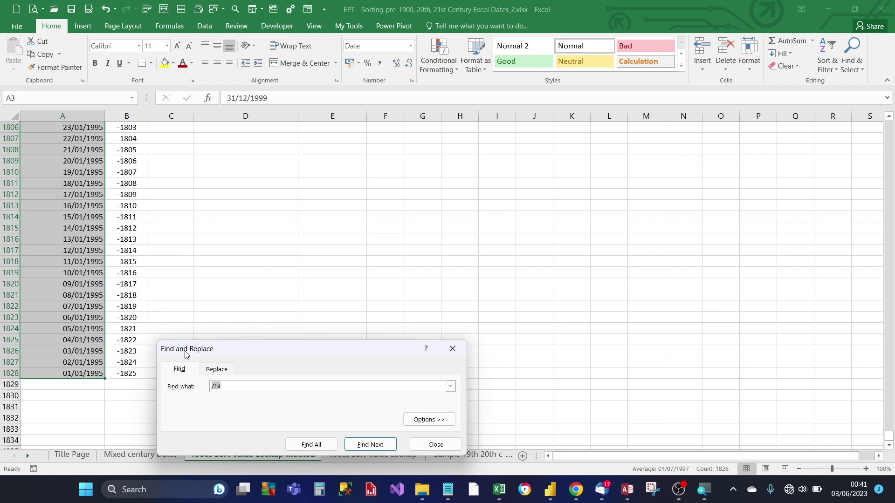
click(212, 370)
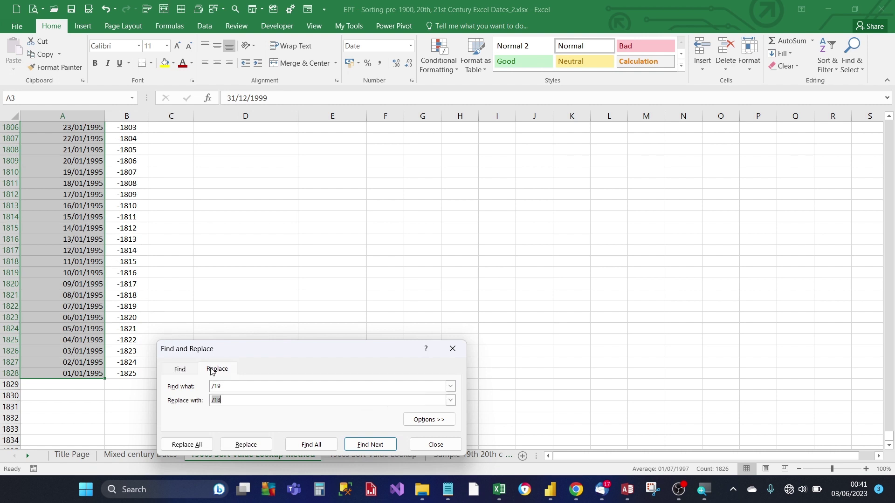
click(195, 444)
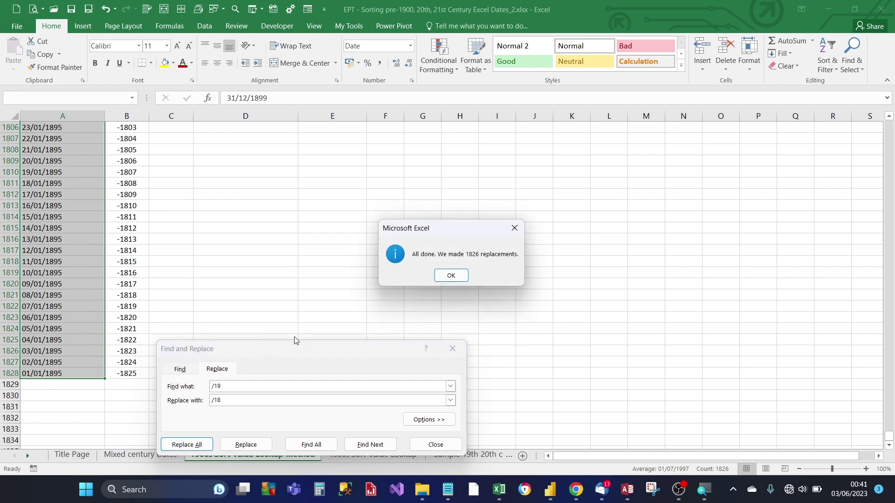
click(450, 276)
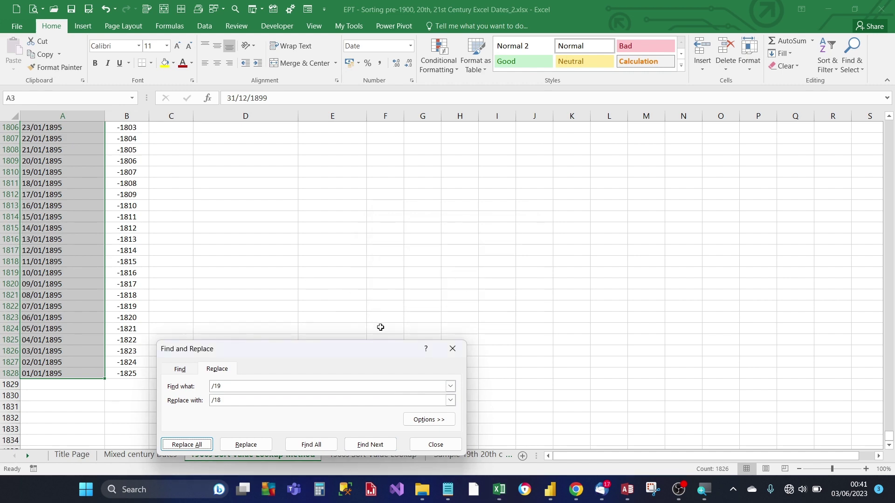
click(452, 349)
click(81, 252)
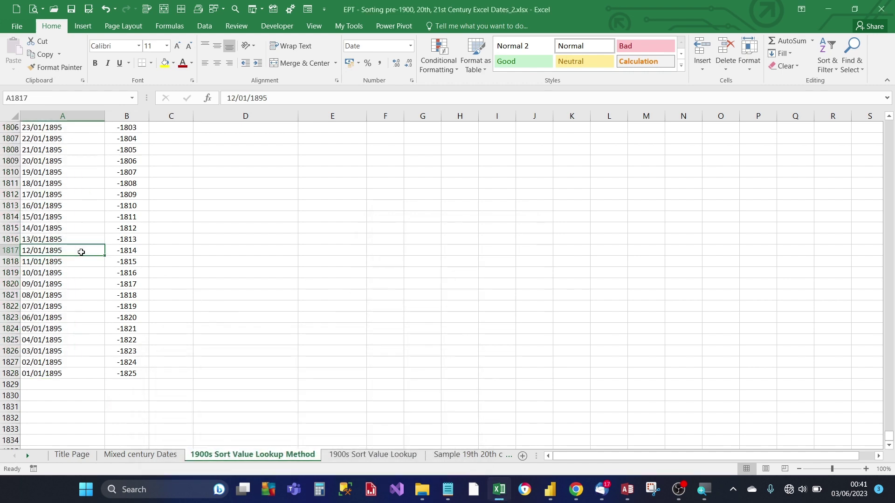
key(ctrl+Home)
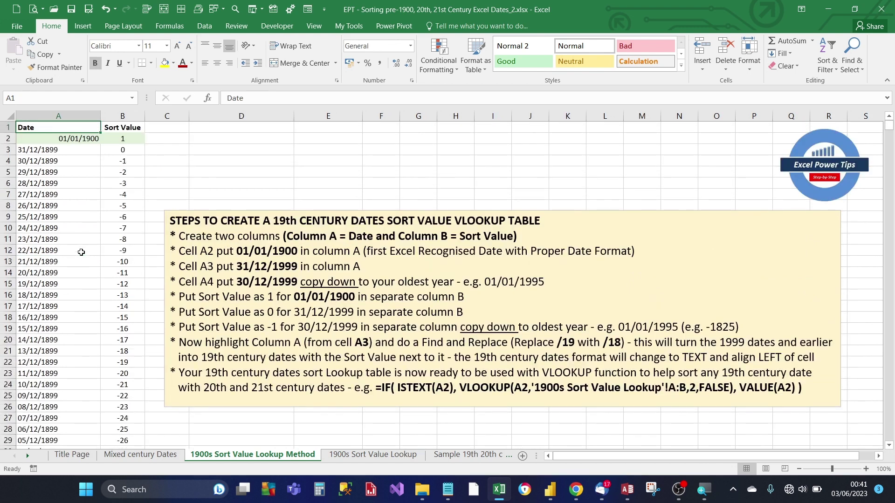
Step: Review the sort values: 1 for 01/01/1900, 0 for 31/12/1899, then negatives below
key(Down)
key(Down)
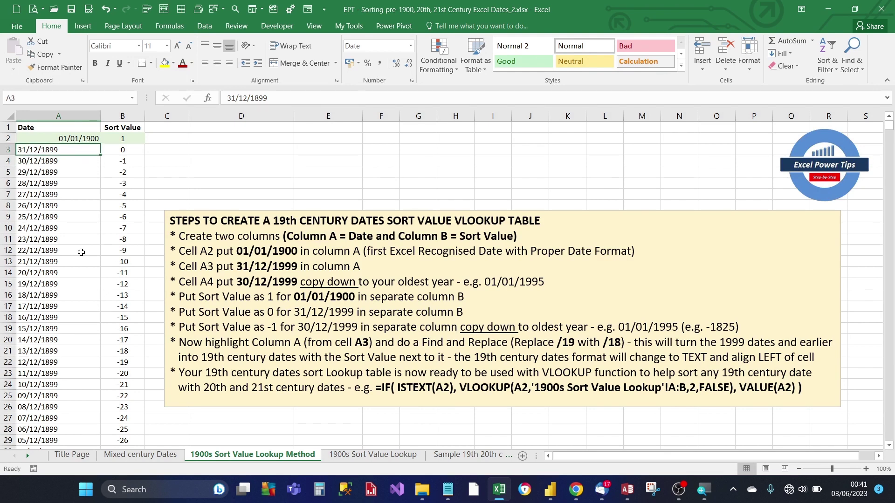
key(Right)
key(Up)
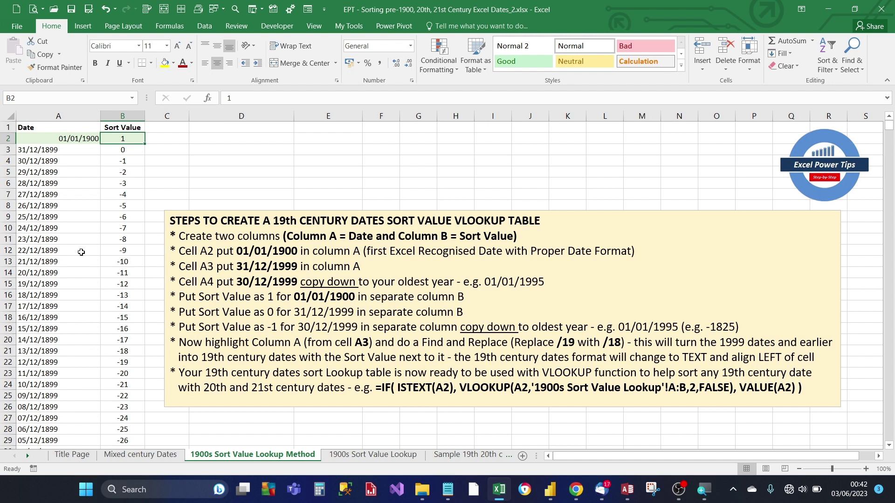
key(Down)
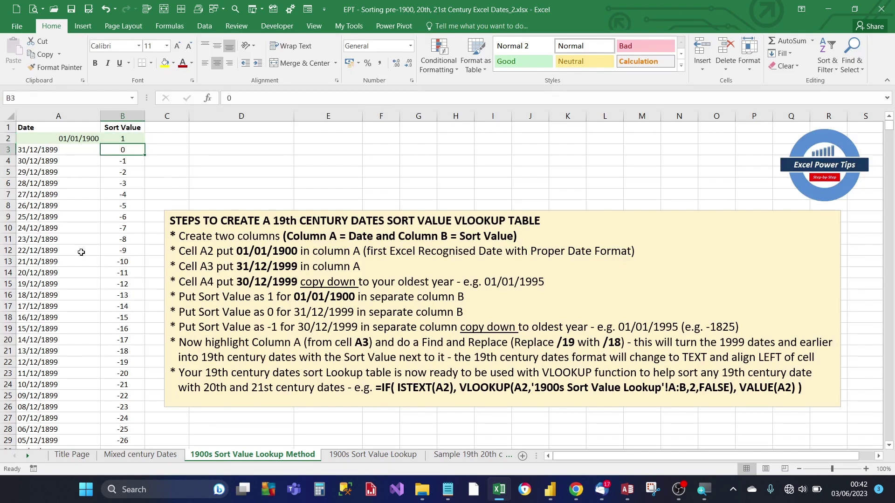
key(Down)
key(Down)
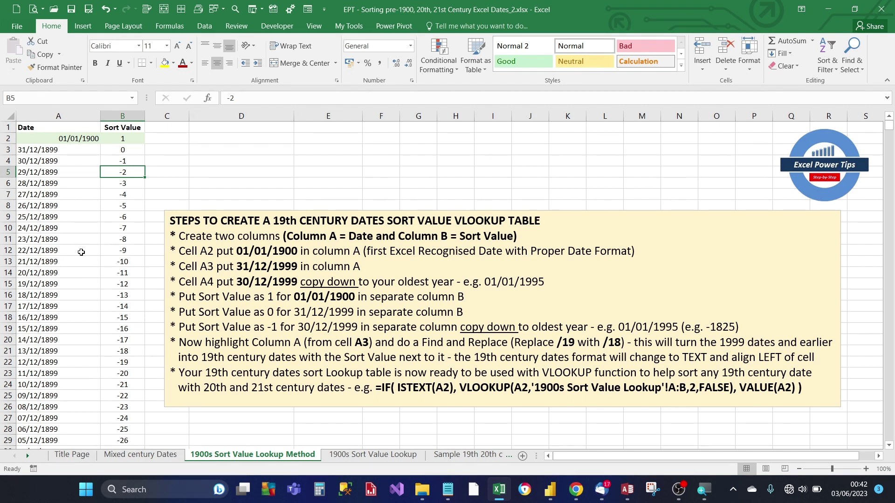
key(Up)
key(Up)
key(Up)
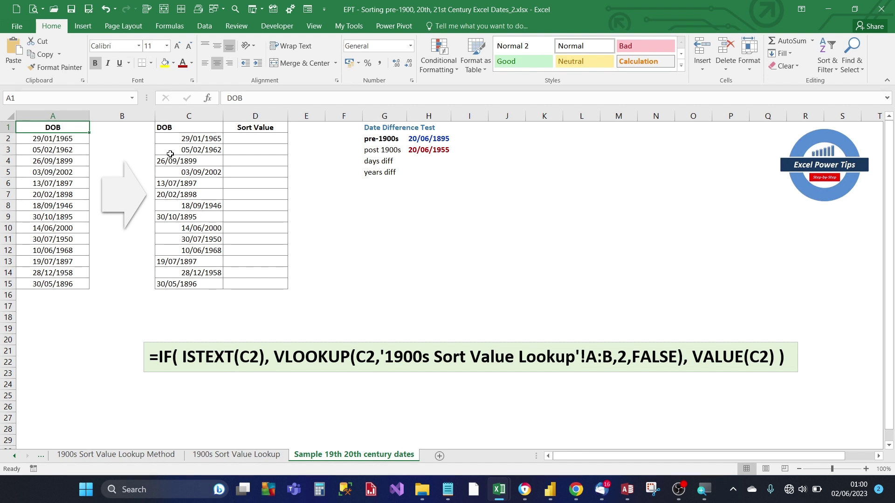
click(185, 116)
click(186, 143)
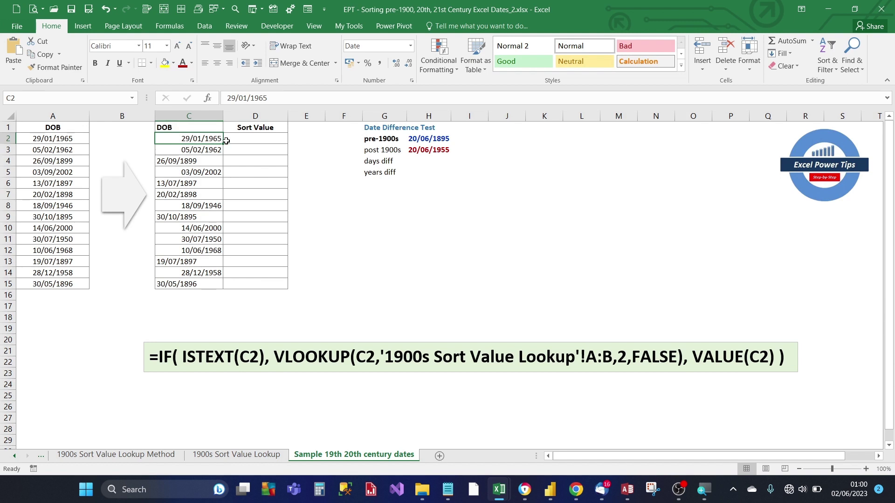
click(247, 141)
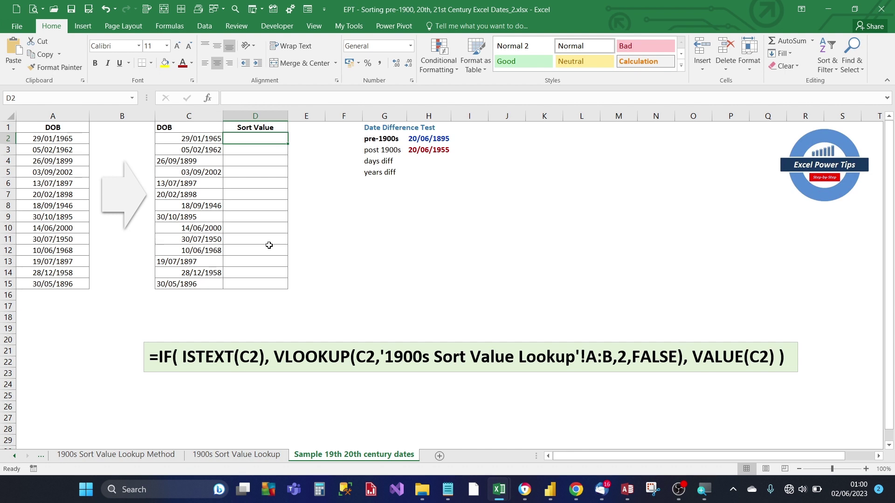
Step: Enter the IF/ISTEXT/VLOOKUP sort-value formula in D2, returning 23771 for 29/01/1965
click(233, 99)
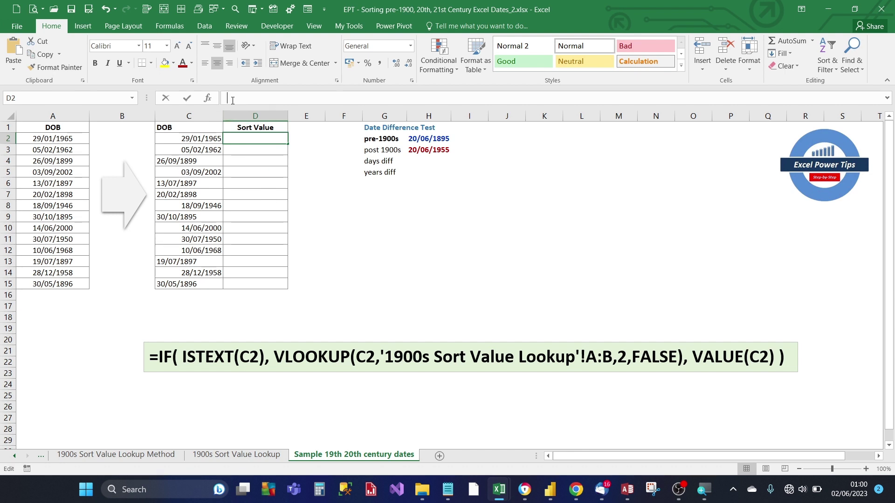
text(=)
key(Left)
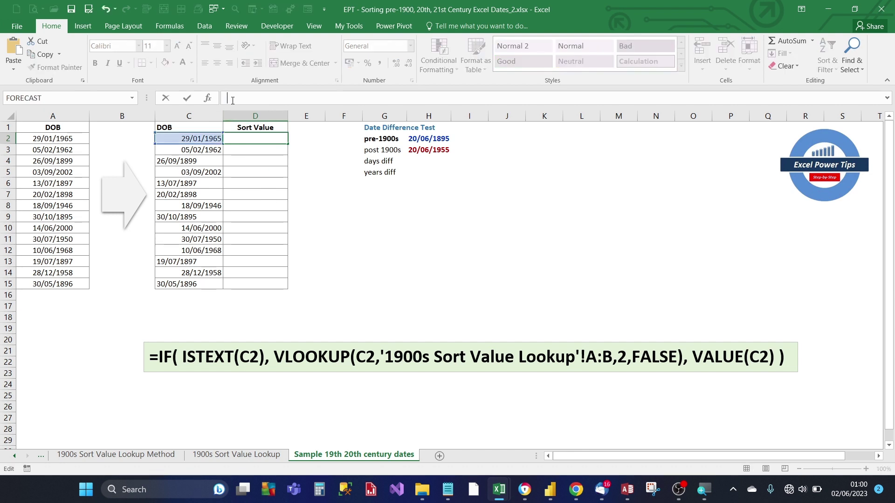
click(187, 98)
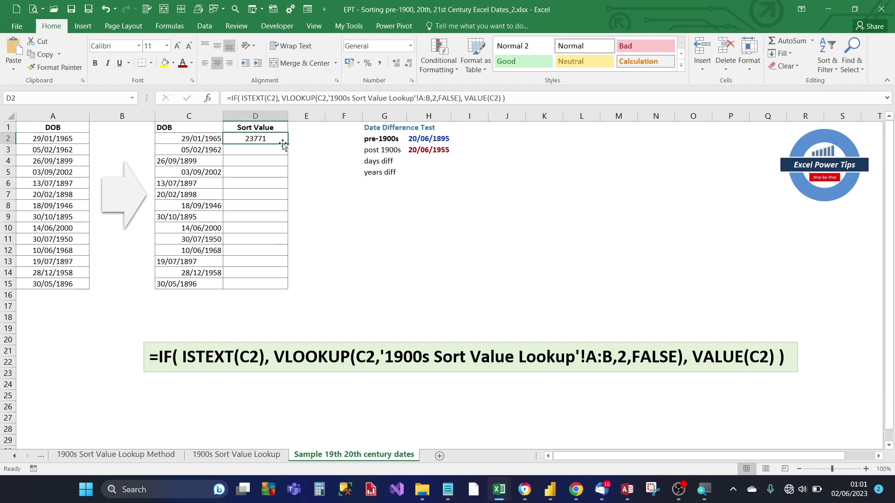
Step: Fill D2's formula down to D15 and sort ascending by Sort Value (-1523 to 37502)
drag(287, 143, 175, 129)
click(269, 272)
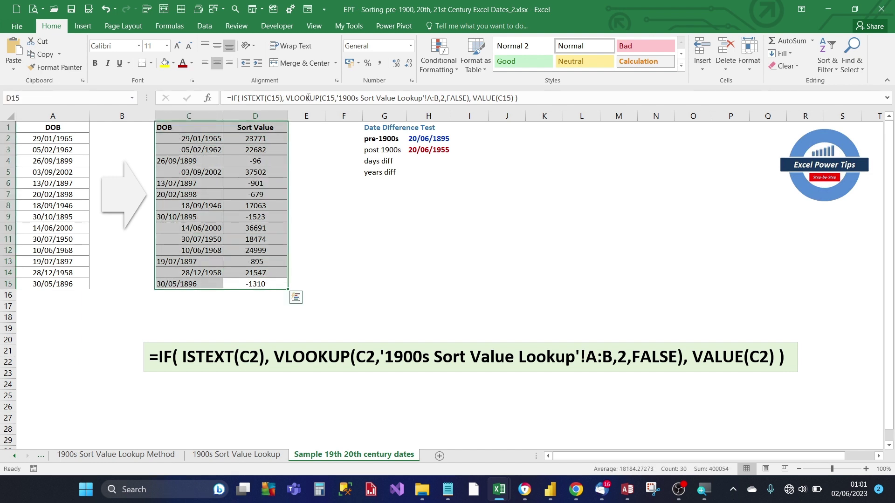
click(204, 27)
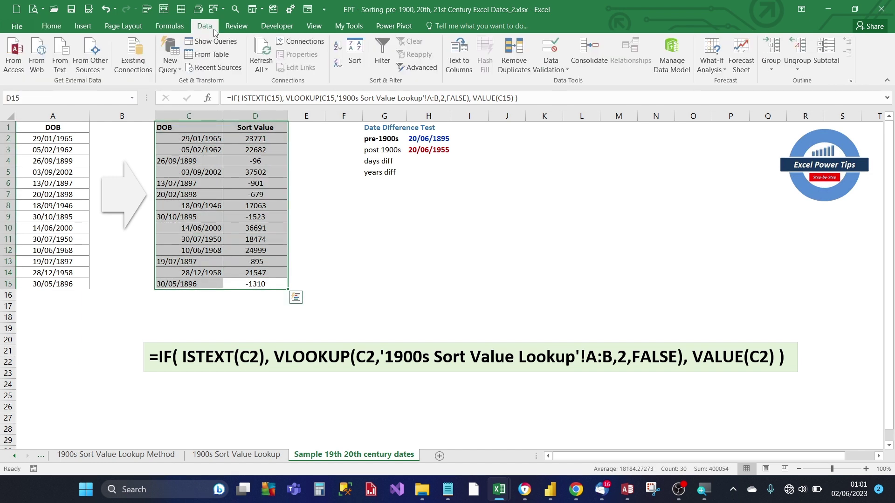
click(353, 65)
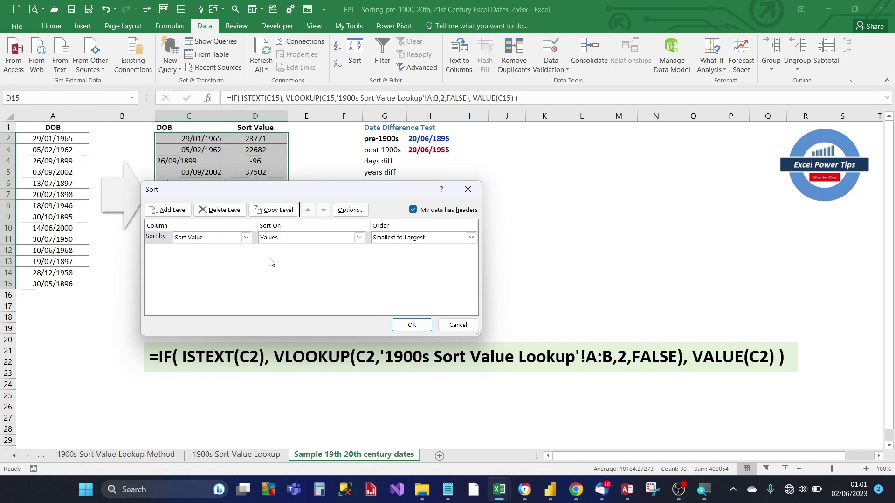
click(412, 325)
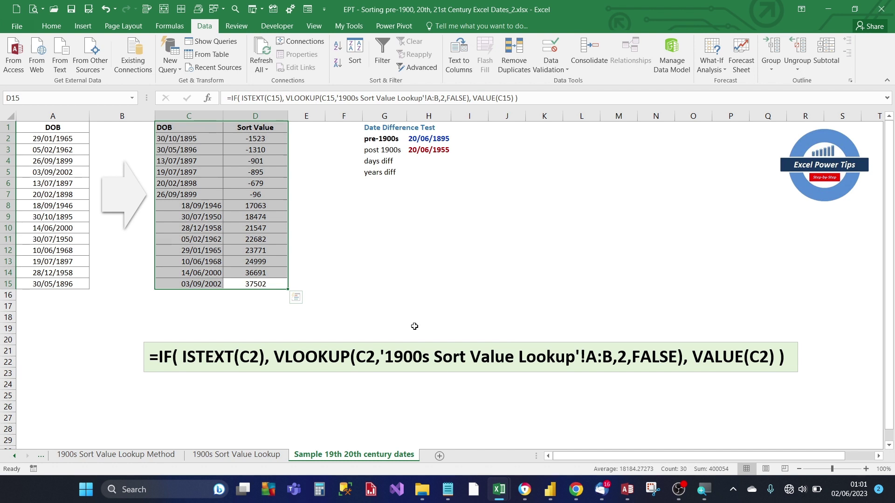
click(273, 184)
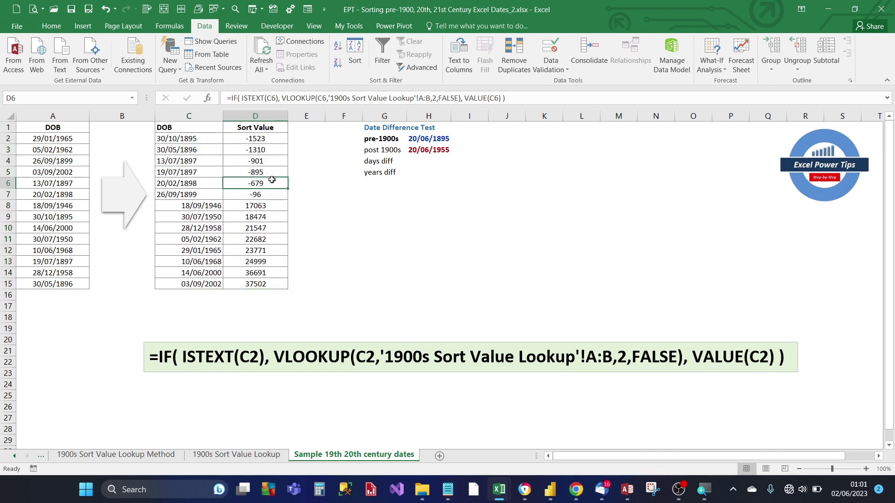
click(252, 140)
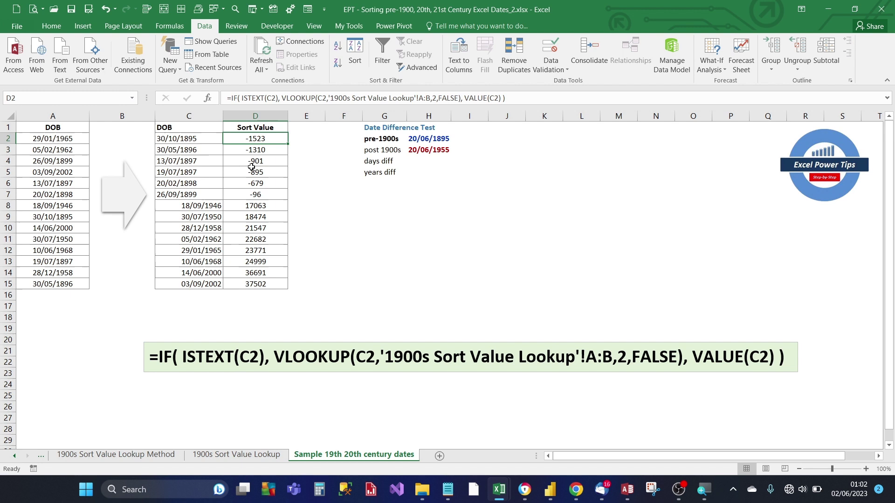
click(197, 139)
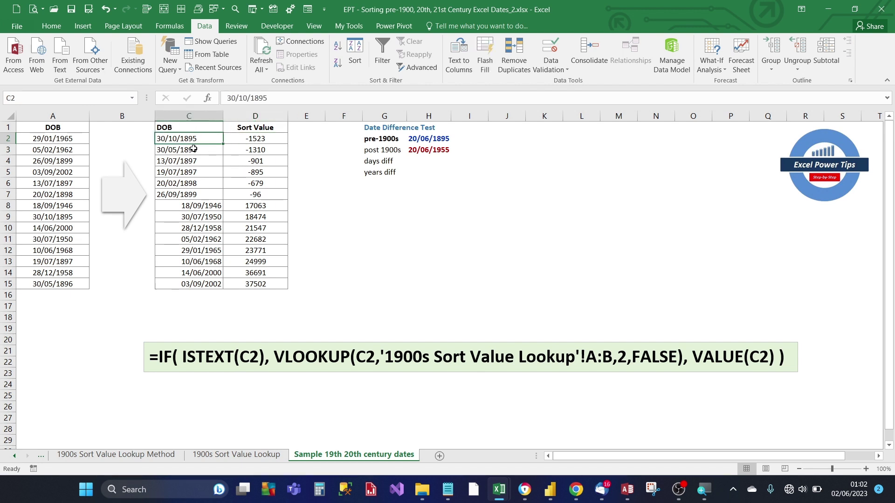
drag(191, 139, 192, 193)
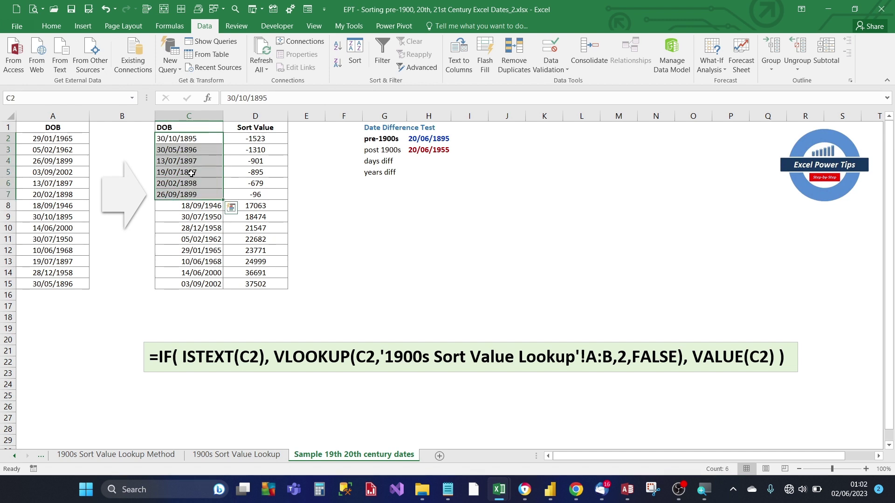
drag(202, 206, 201, 285)
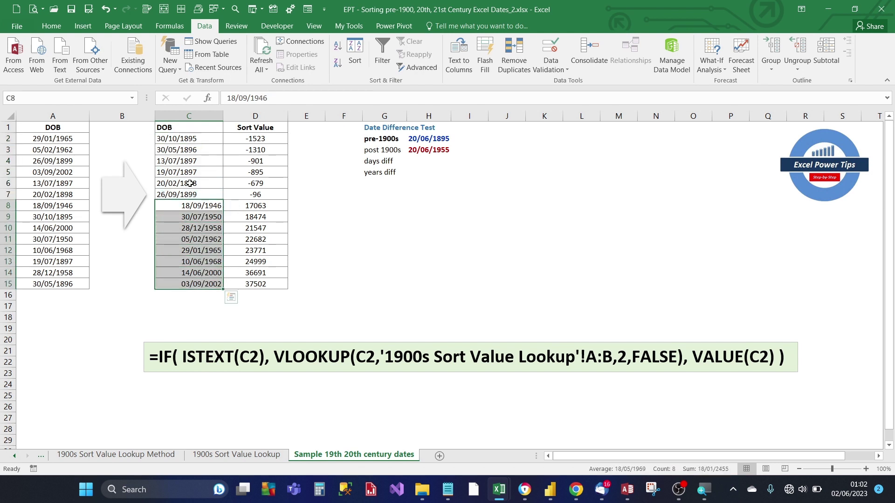
click(187, 169)
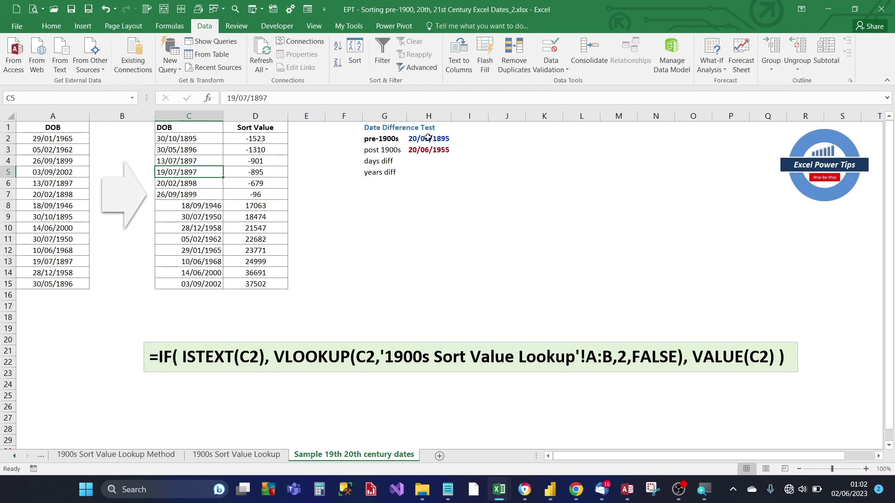
Step: Check the test dates 20/06/1895 in H2 and 20/06/1955 in H3
click(428, 139)
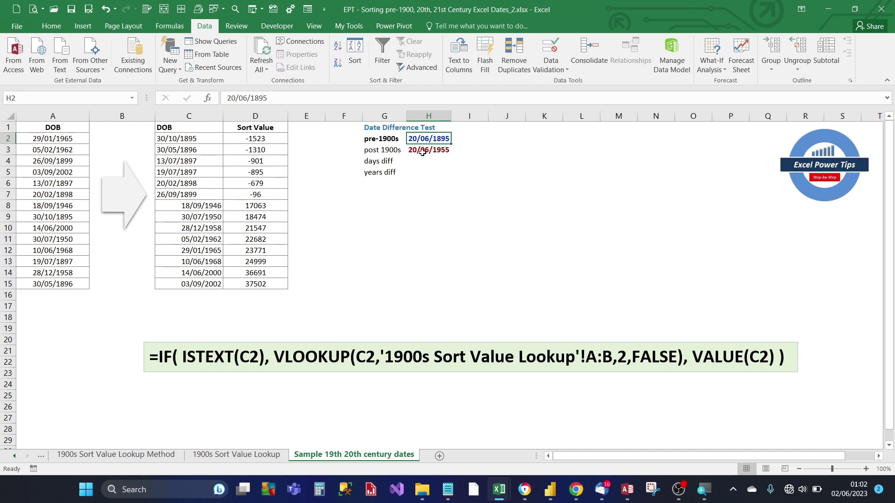
click(422, 152)
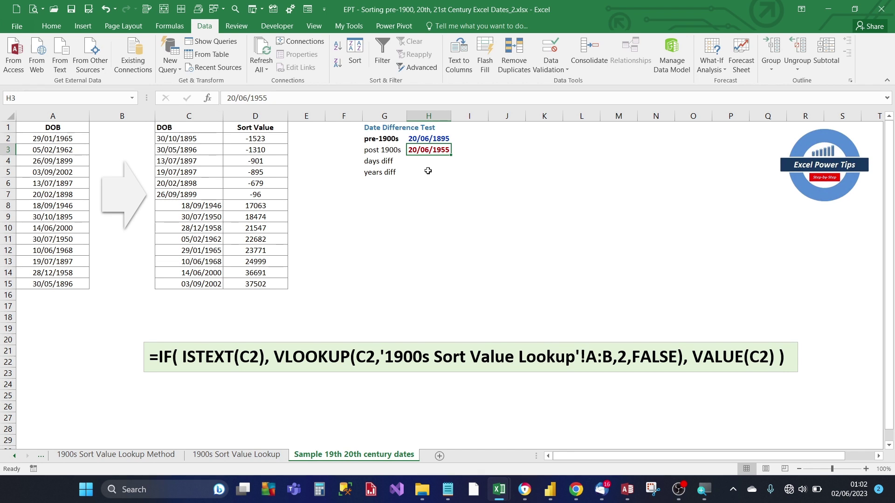
Step: Start the H4 formula as =VALUE(H3) - VLOOKUP(H2, using the two test dates
click(421, 162)
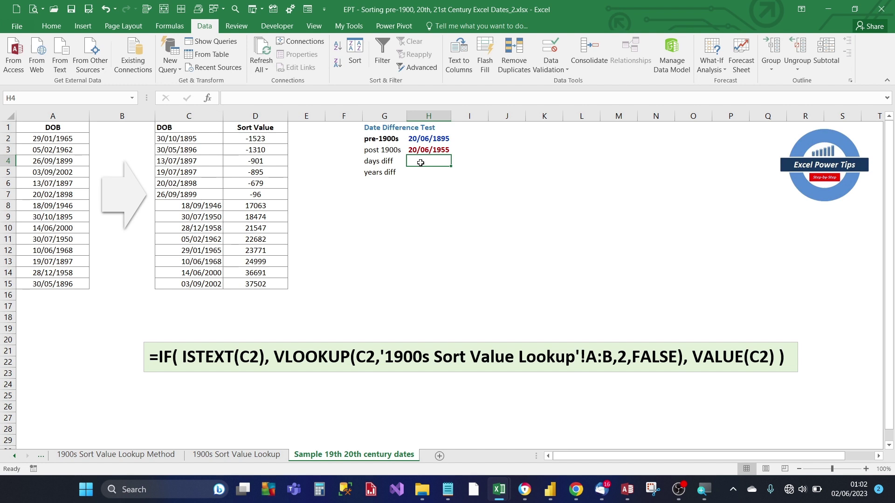
text(=VALUE)
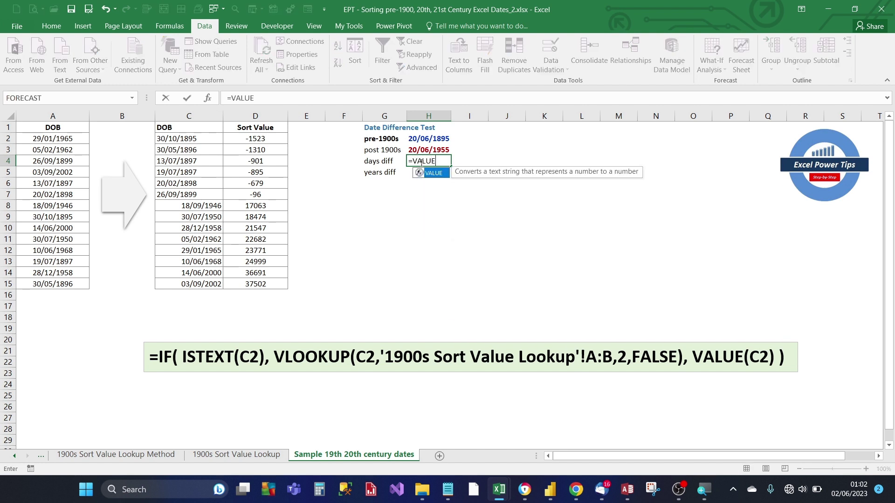
text(()
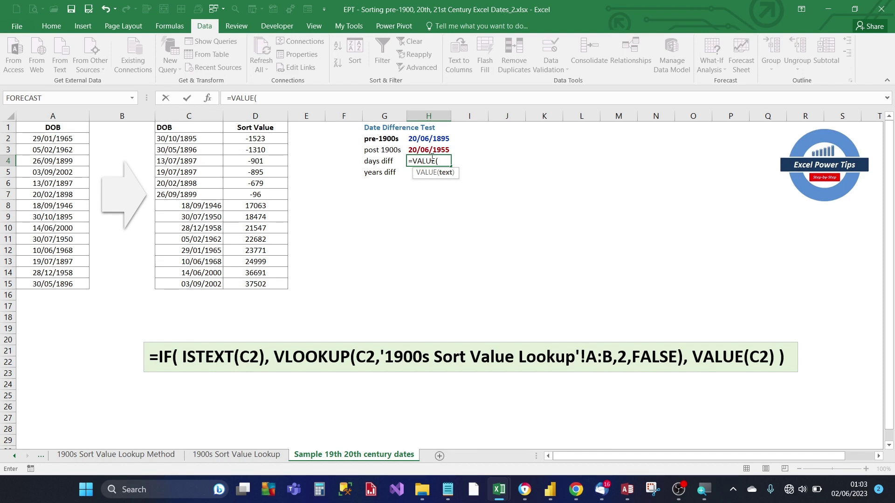
click(438, 149)
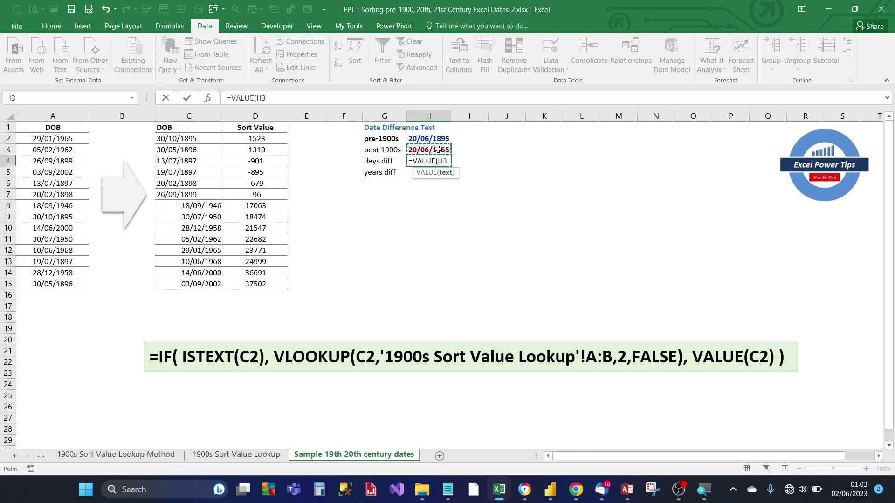
text())
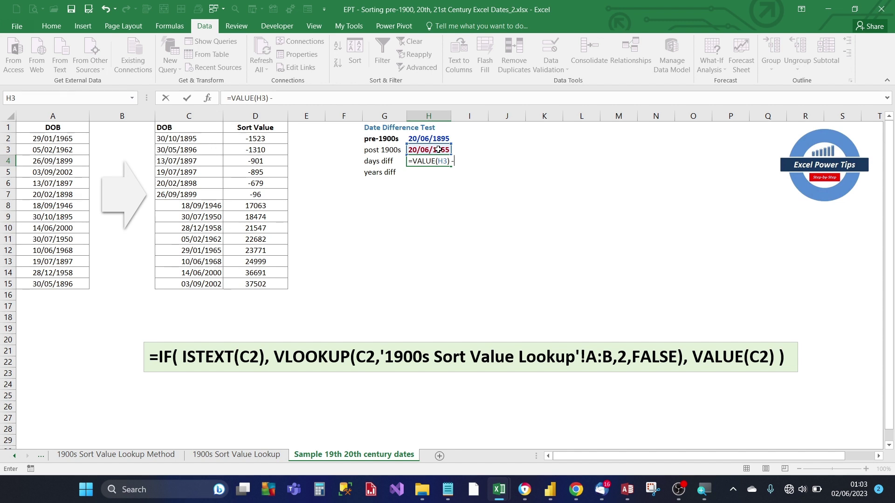
text(- V)
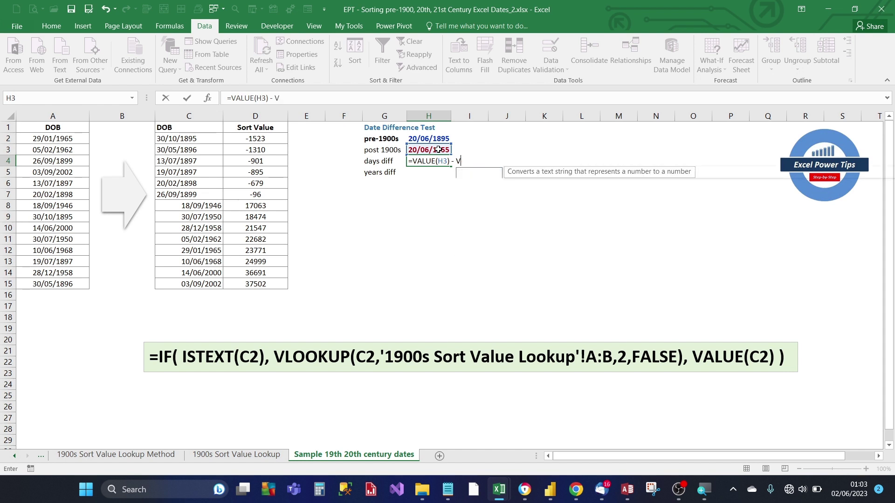
text(LOOKUP)
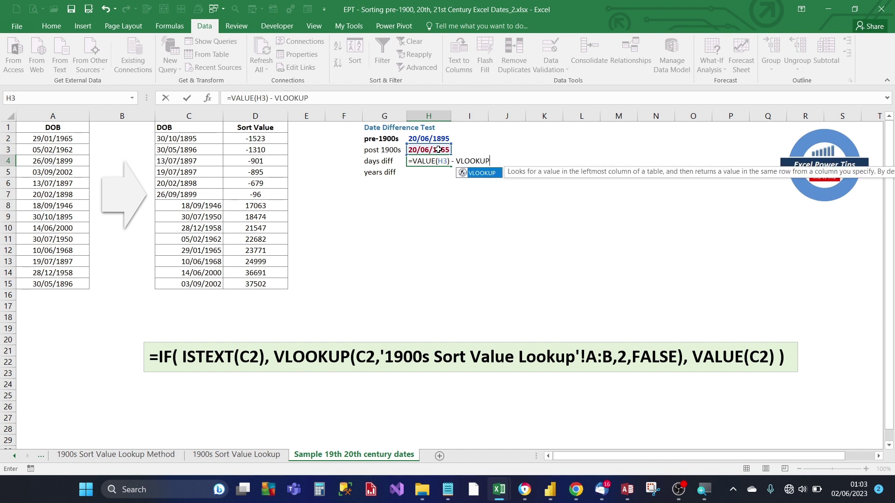
text(()
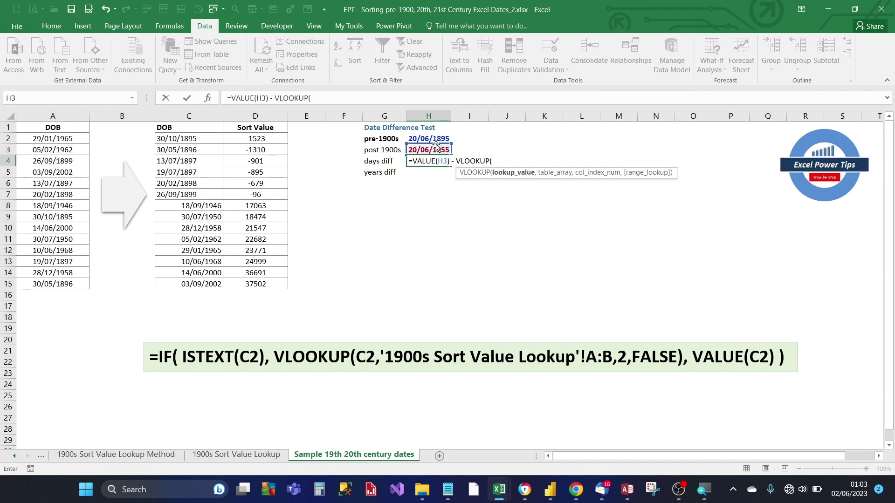
click(430, 139)
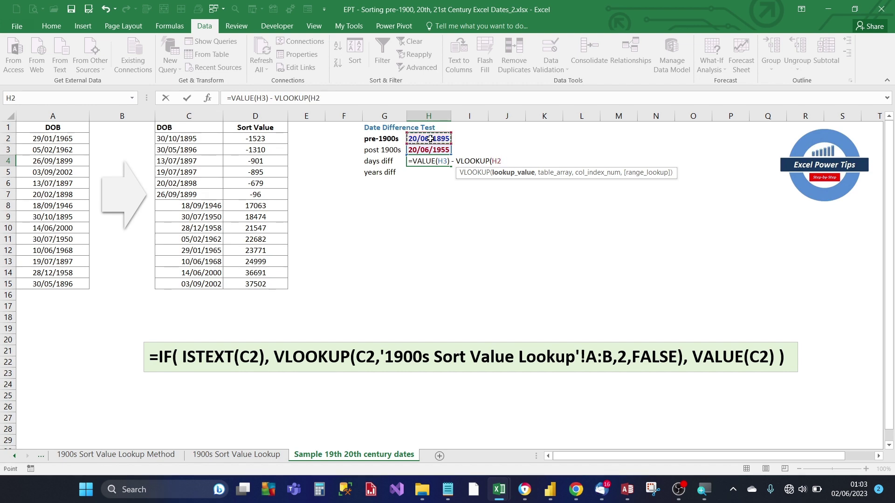
text(,)
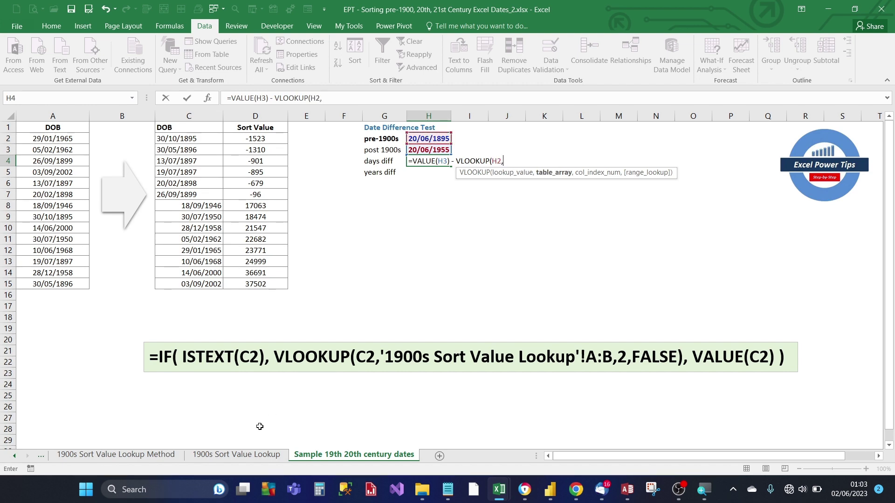
Step: Complete the lookup with '1900s Sort Value Lookup' columns A:B, column 2, FALSE
click(238, 455)
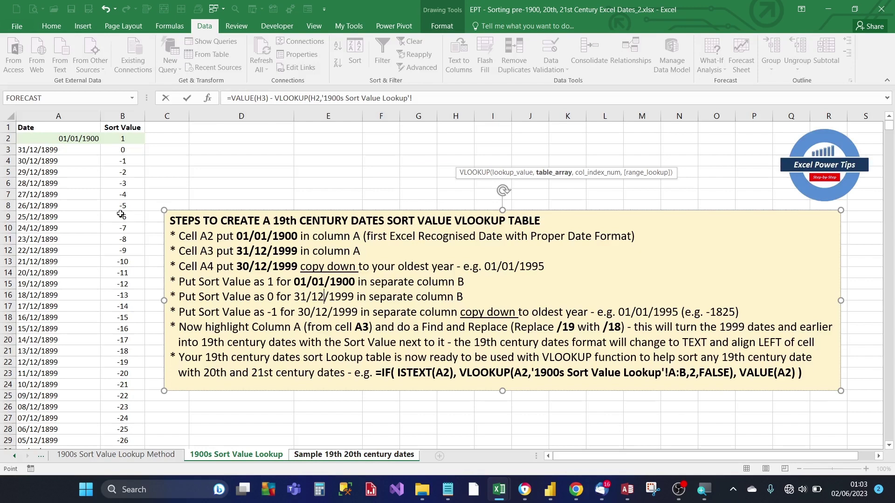
click(104, 117)
drag(104, 117, 123, 117)
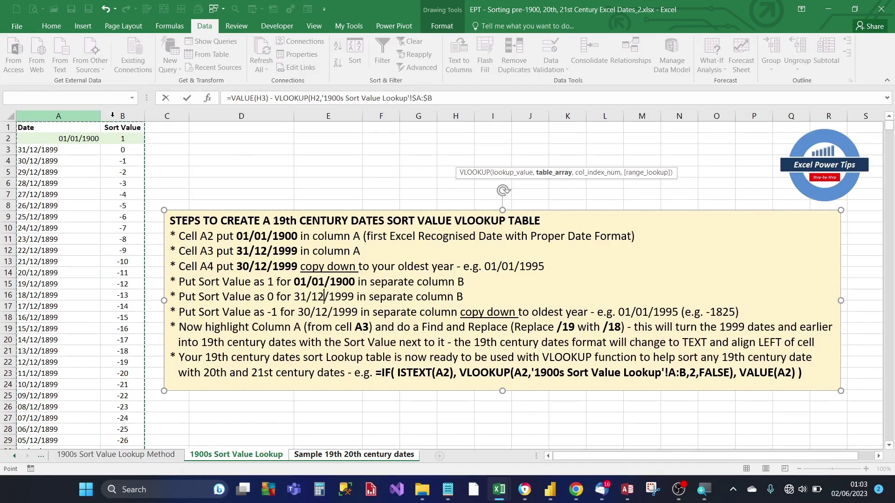
click(440, 99)
click(440, 99)
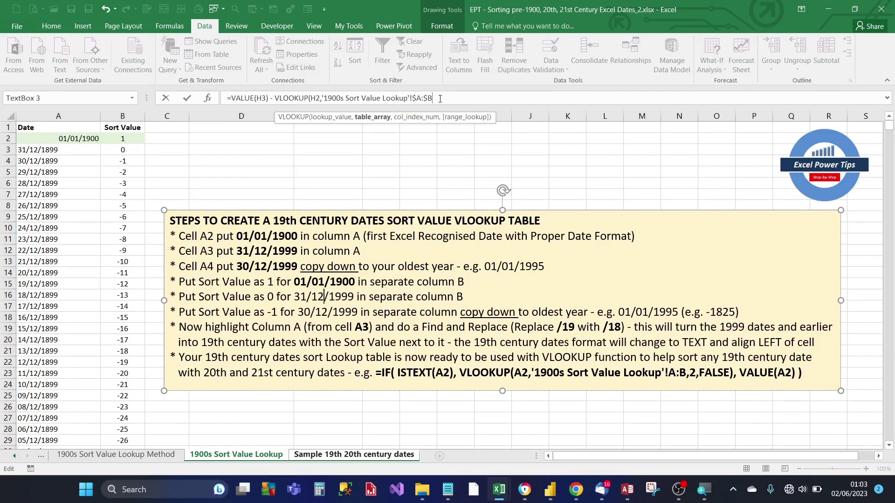
text(,2)
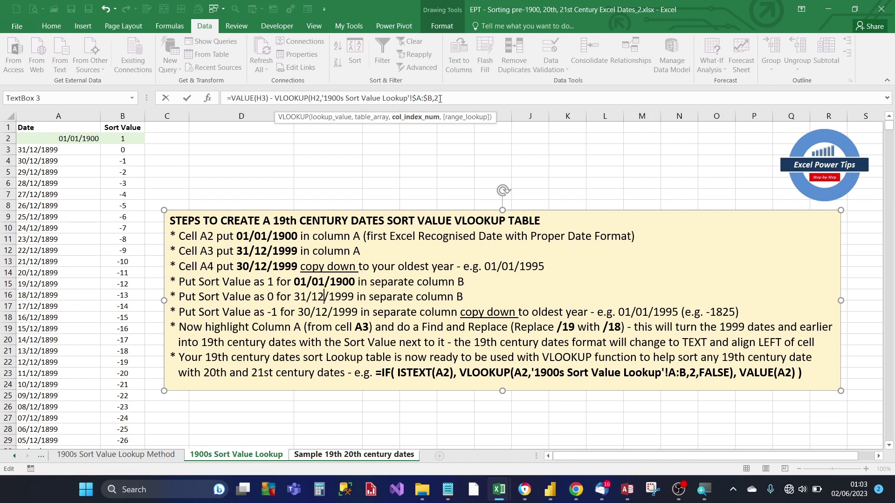
text(,FA)
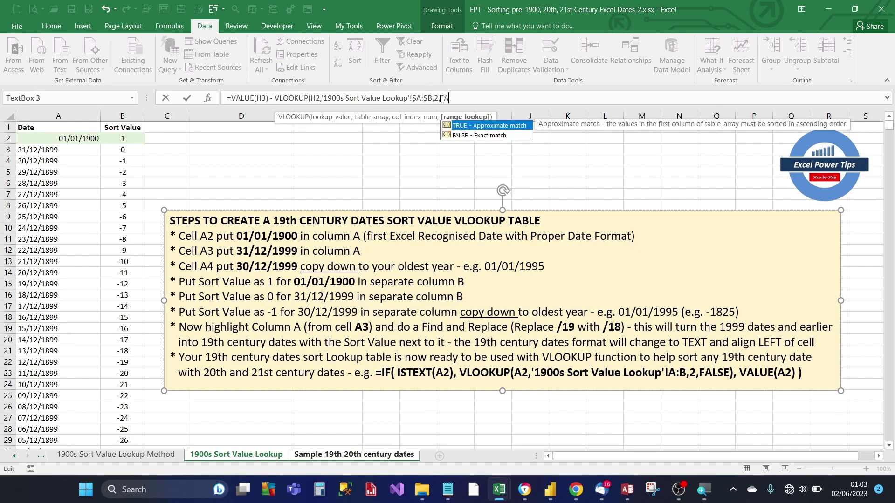
text(LSE))
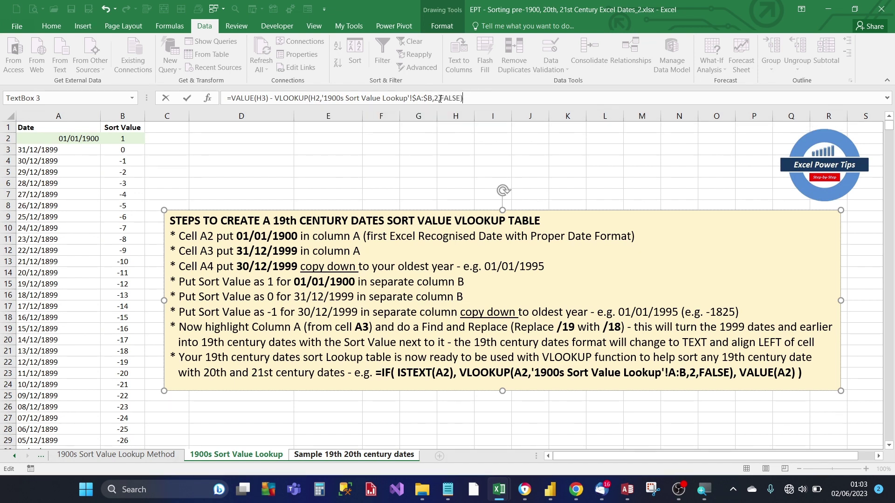
click(186, 98)
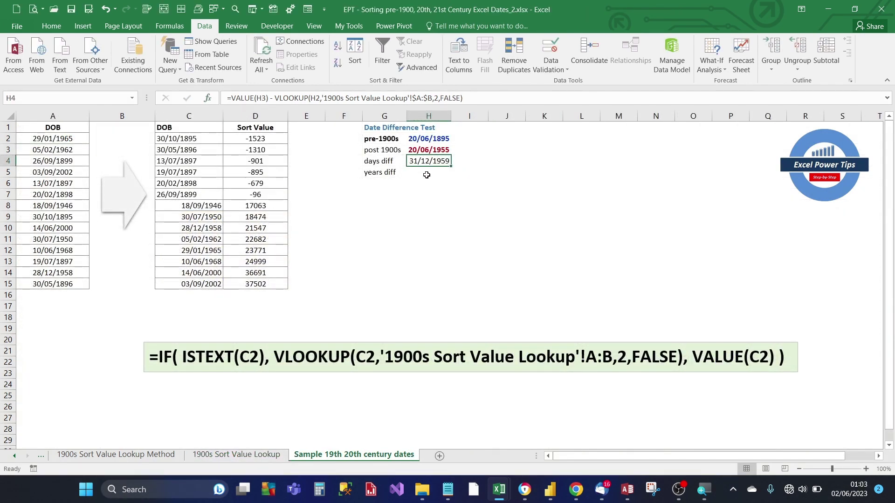
Step: Format days diff H4 as General so it shows 21915
click(53, 26)
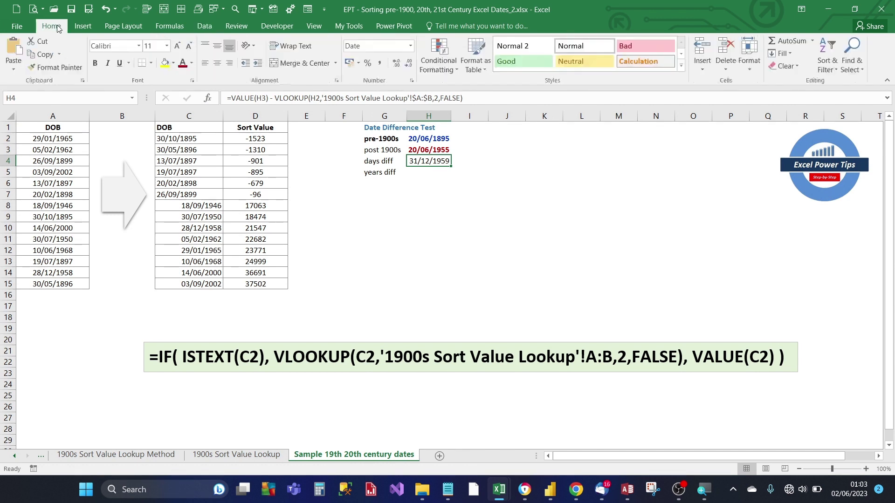
click(410, 46)
click(394, 60)
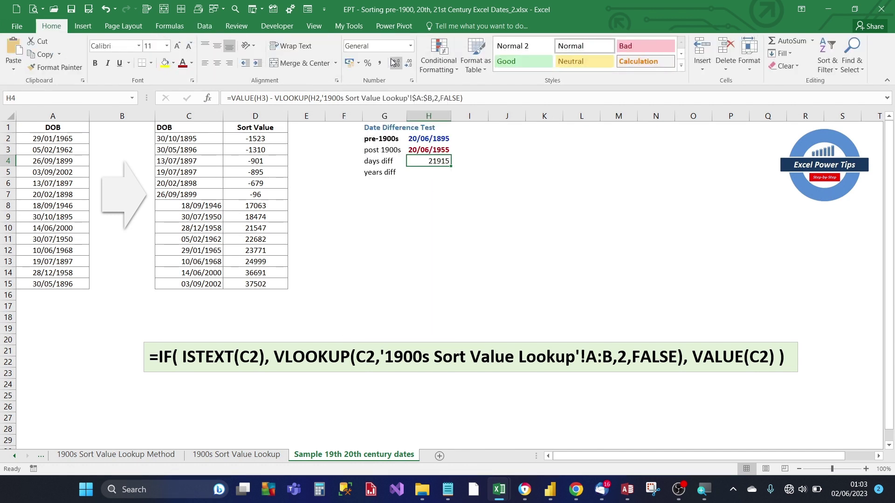
Step: Enter =H4/365.25 in H5 to get a years diff of 60
click(432, 172)
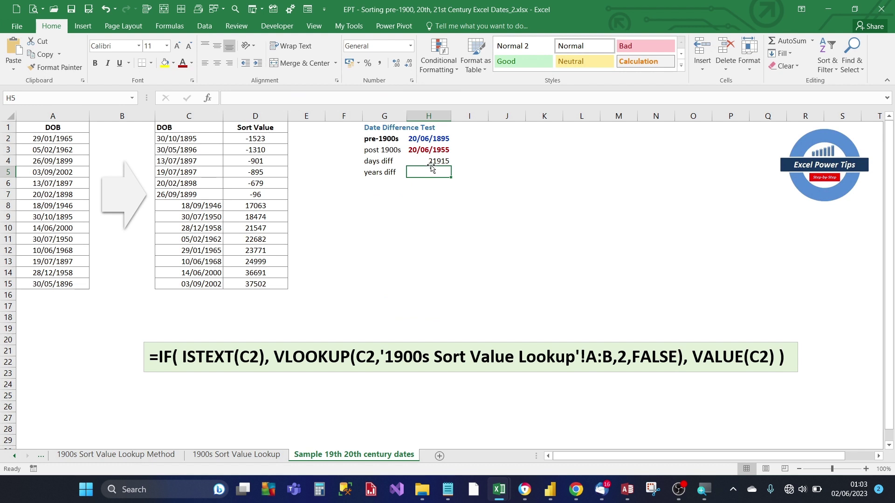
click(430, 162)
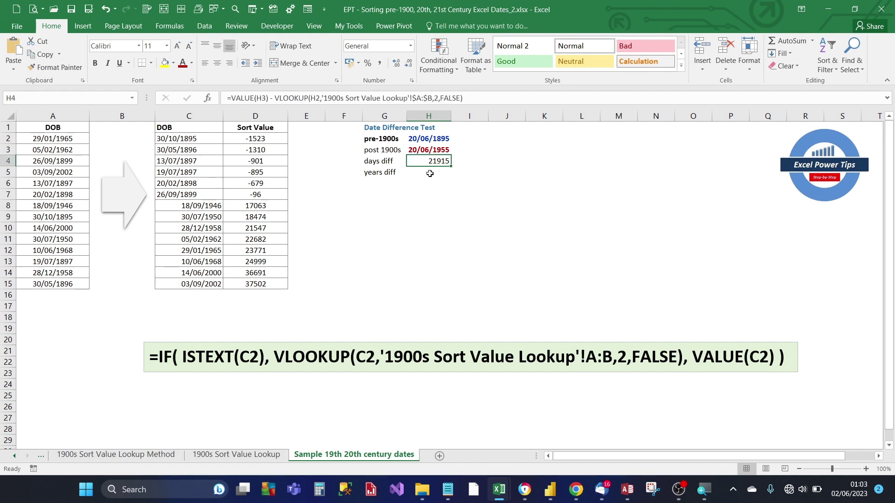
click(430, 174)
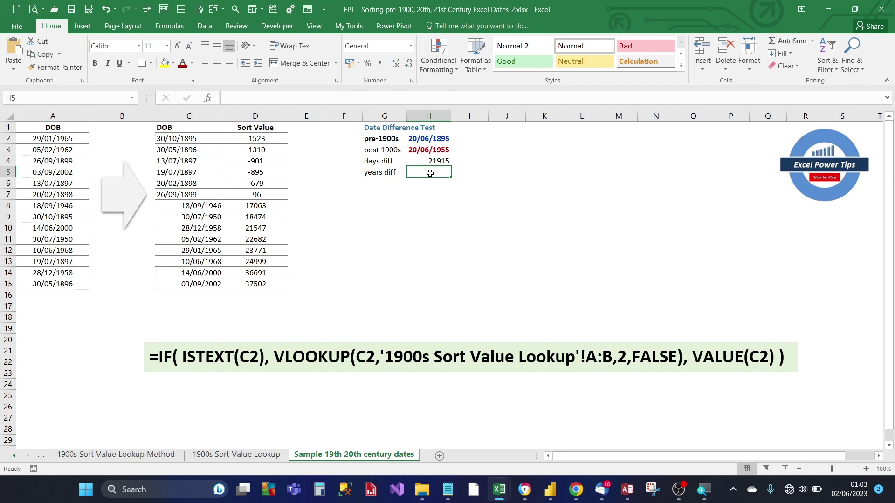
text(=)
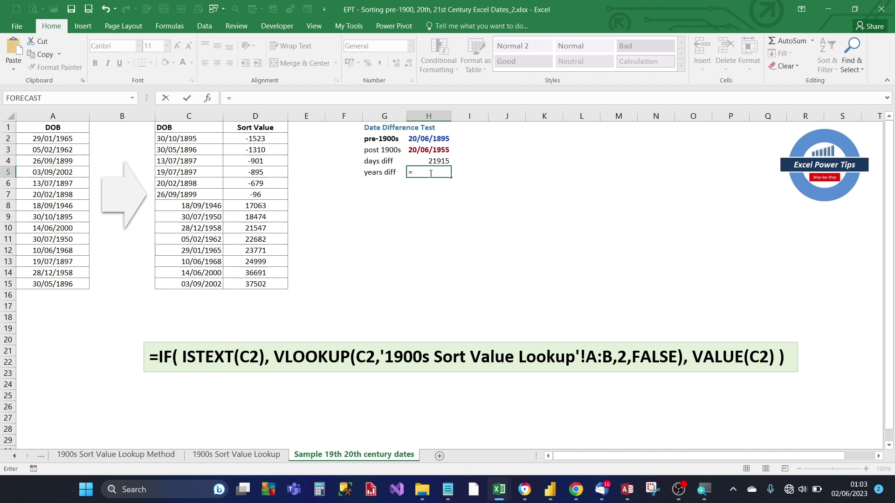
click(437, 159)
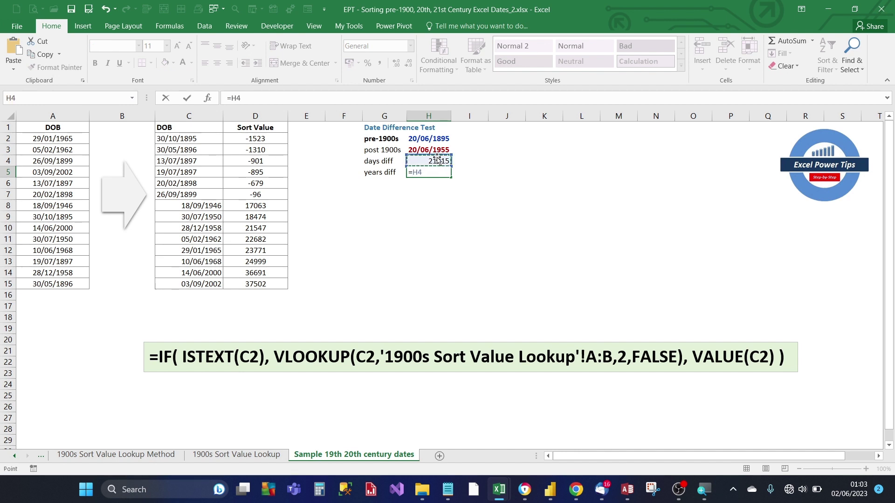
text(/365.25)
key(Return)
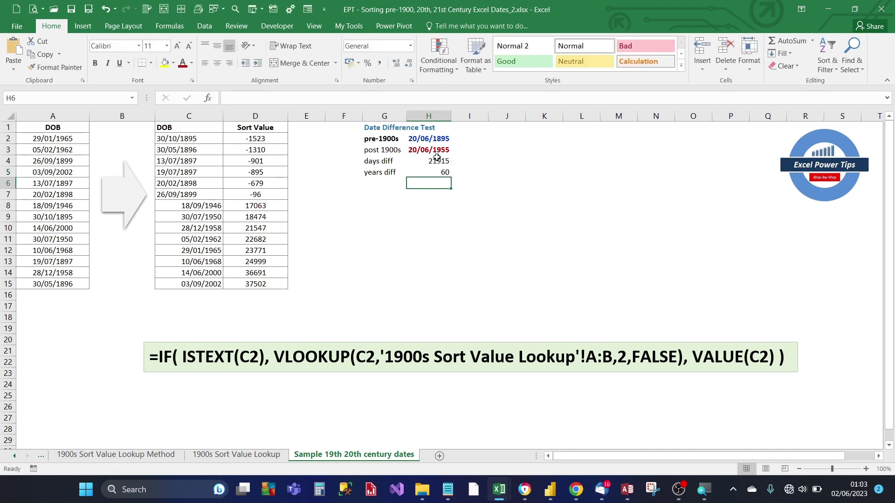
click(507, 181)
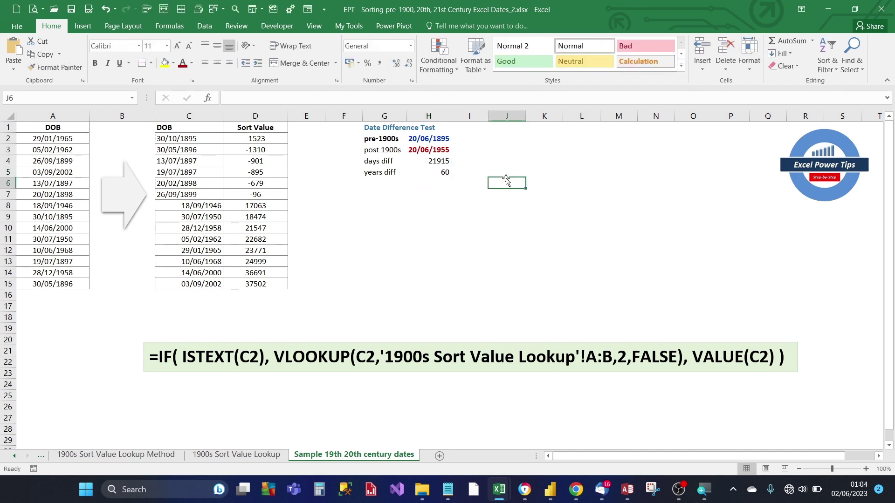